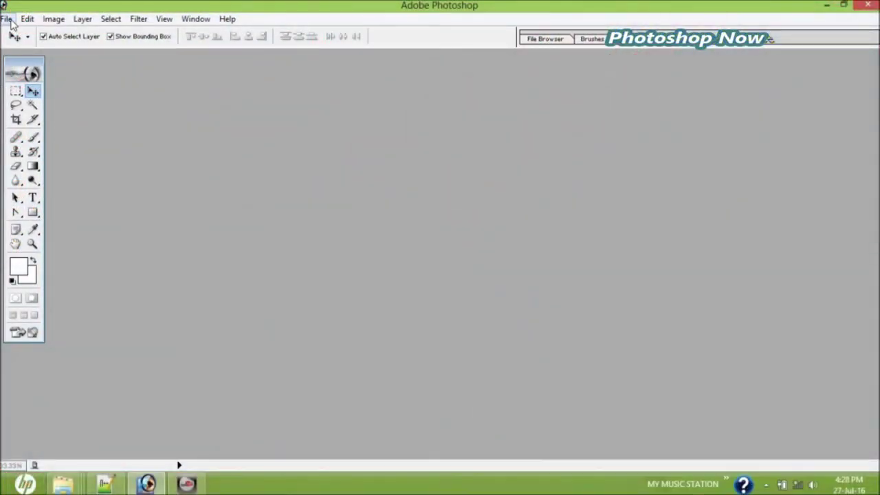
# - Open DSC01232.JPG from the wallpapers folder and maximize its window
pyautogui.click(7, 20)
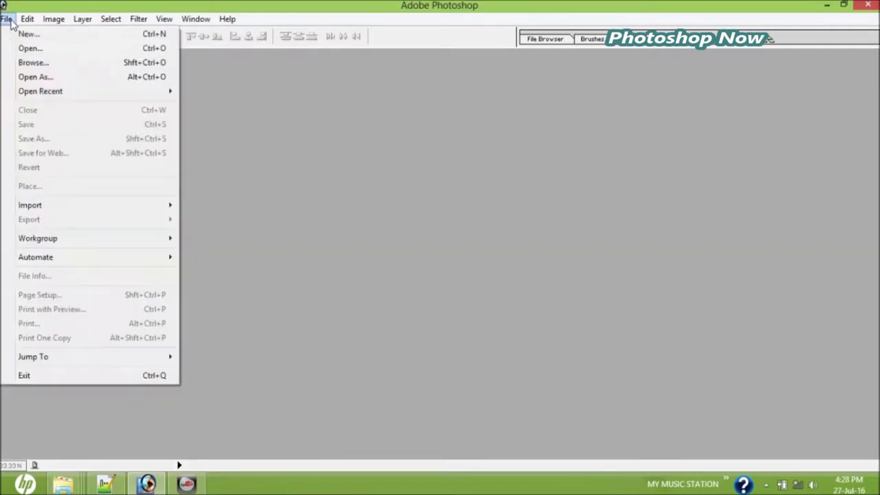
pyautogui.click(10, 50)
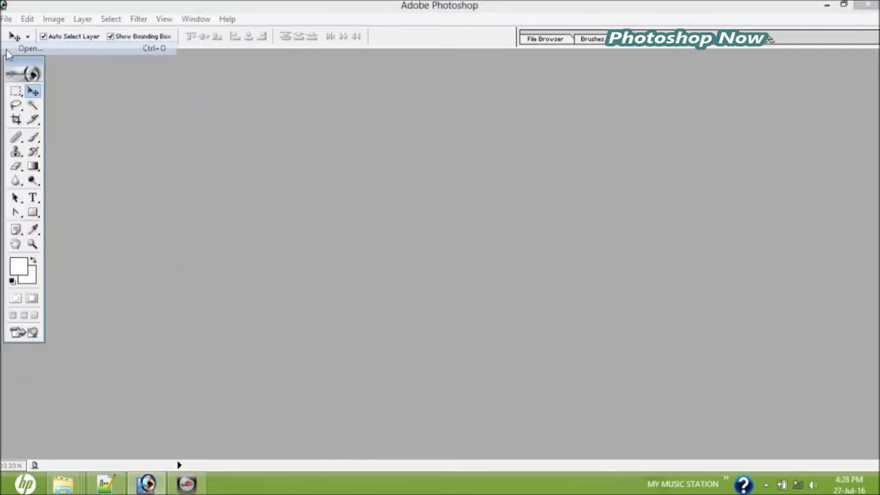
pyautogui.click(612, 278)
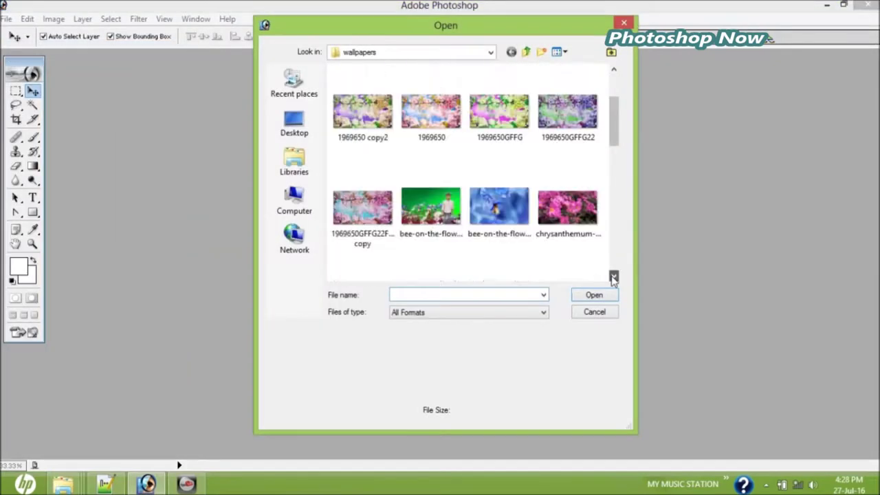
pyautogui.doubleClick(362, 196)
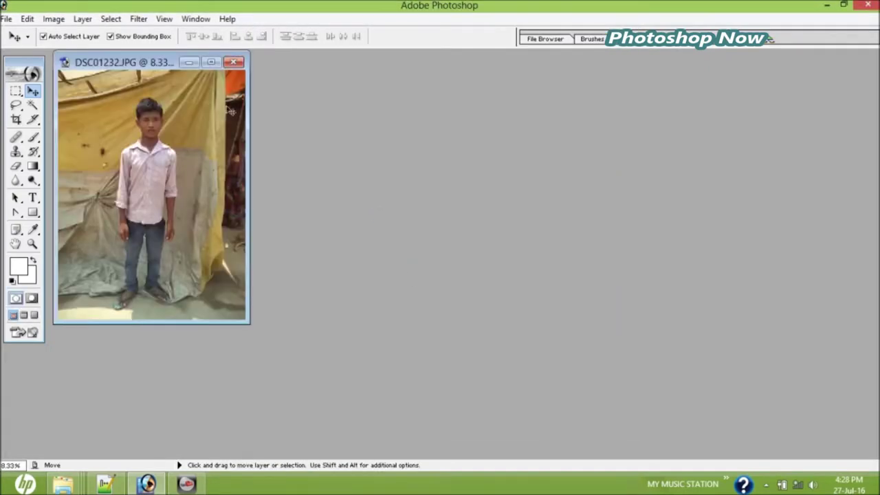
pyautogui.click(211, 62)
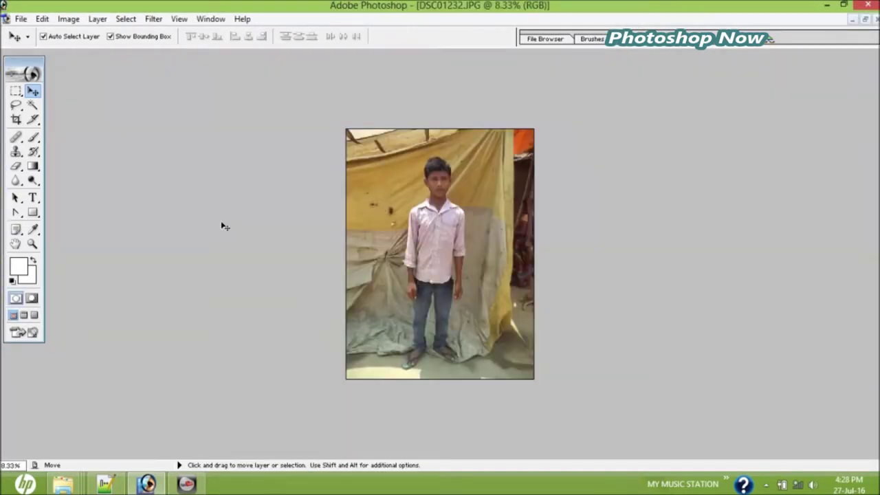
# - Zoom in to inspect the boy photo, then zoom back out to see it whole
pyautogui.hotkey('ctrl', '+')
pyautogui.hotkey('ctrl', '+')
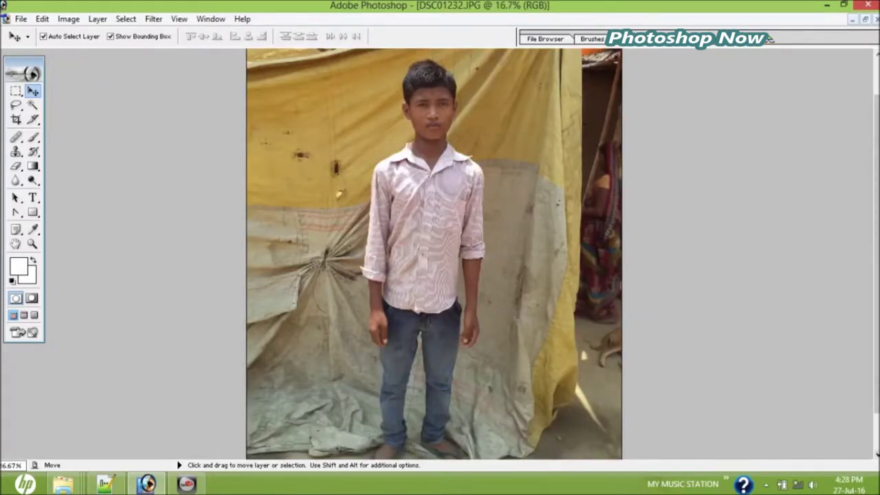
pyautogui.scroll(-1, 563, 253)
pyautogui.scroll(-1, 562, 253)
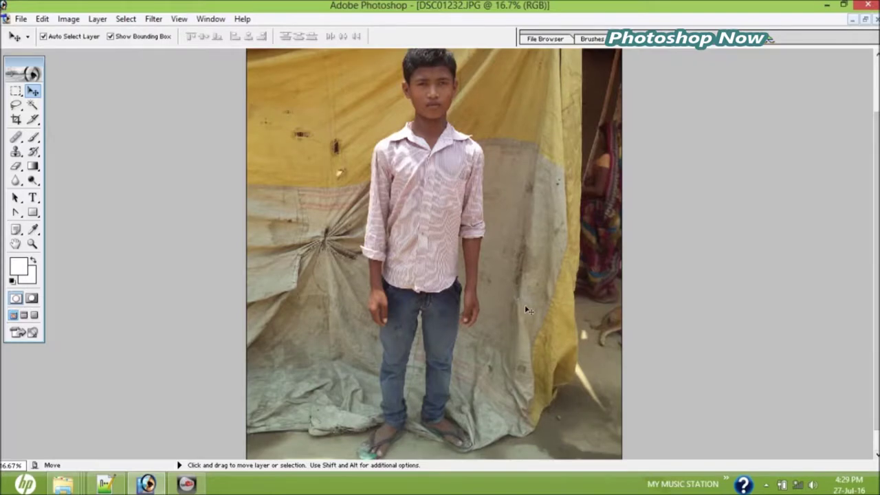
pyautogui.hotkey('ctrl', '-')
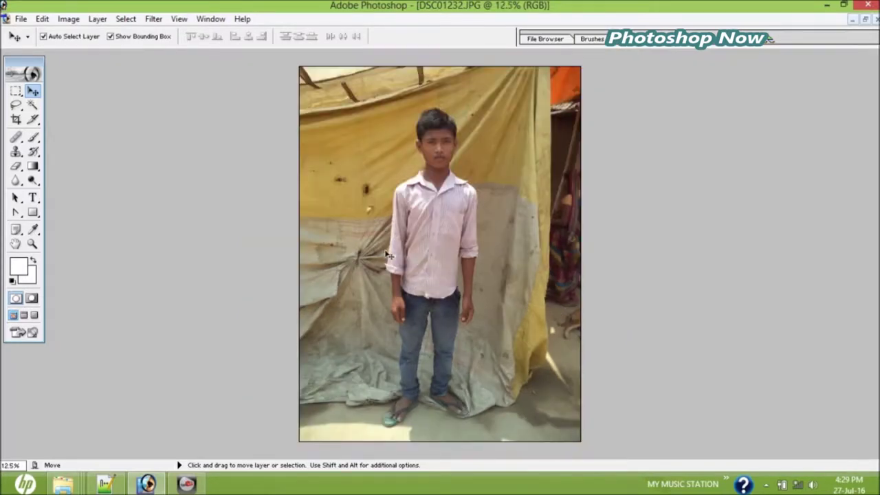
pyautogui.click(68, 18)
pyautogui.moveTo(98, 53)
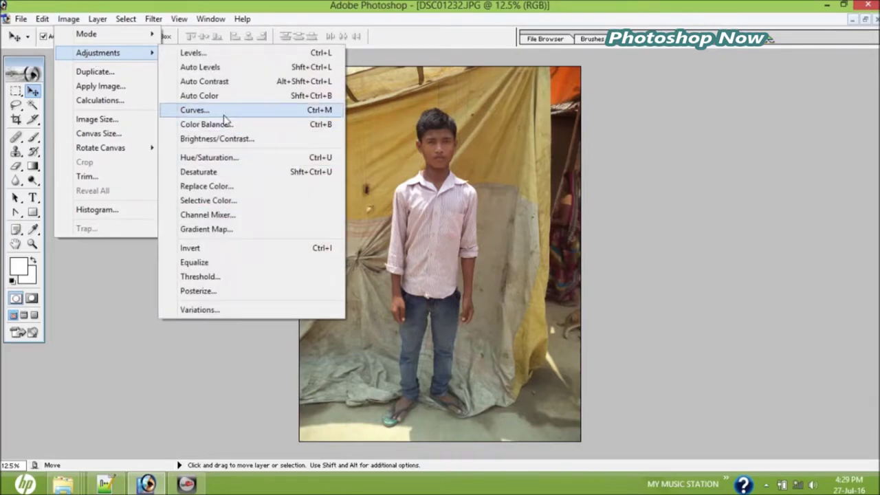
# - Brighten the photo with a Curves adjustment lifting RGB input 104 to output 147
pyautogui.click(207, 111)
pyautogui.moveTo(734, 227); pyautogui.dragTo(726, 217)
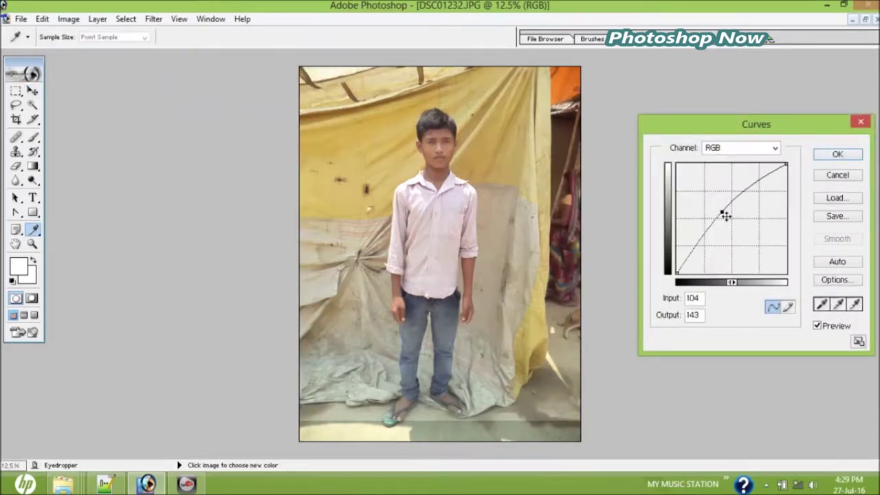
pyautogui.moveTo(725, 216); pyautogui.dragTo(725, 214)
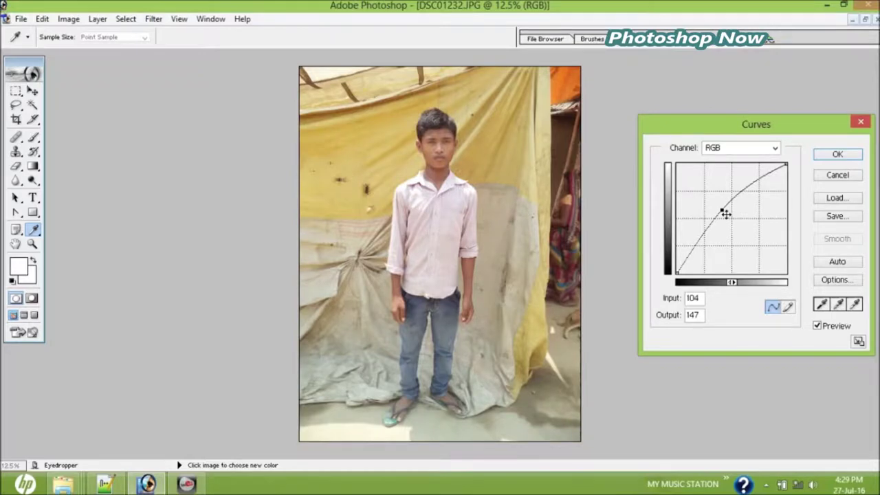
pyautogui.click(837, 154)
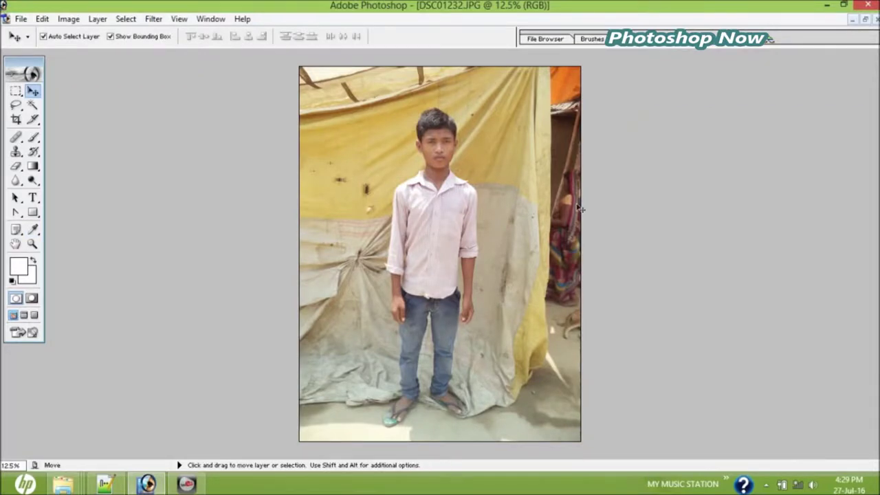
# - Open the blue-sky cosmos-flower wallpaper image
pyautogui.click(17, 106)
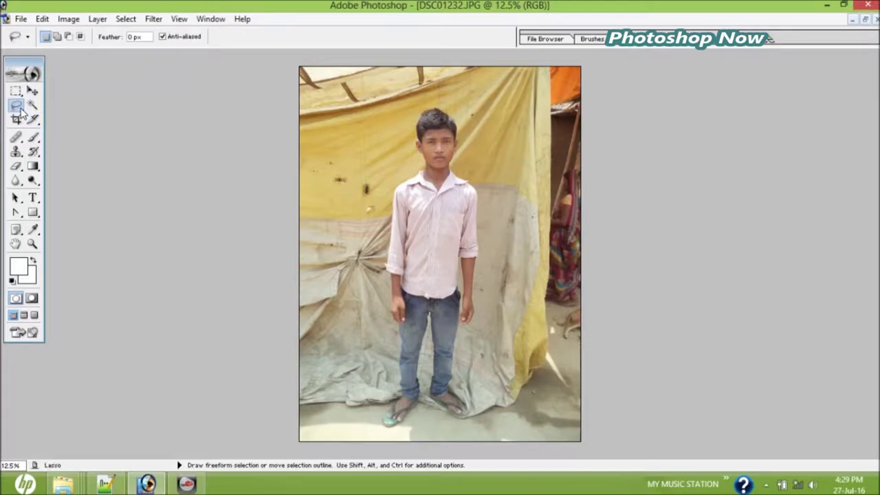
pyautogui.click(20, 19)
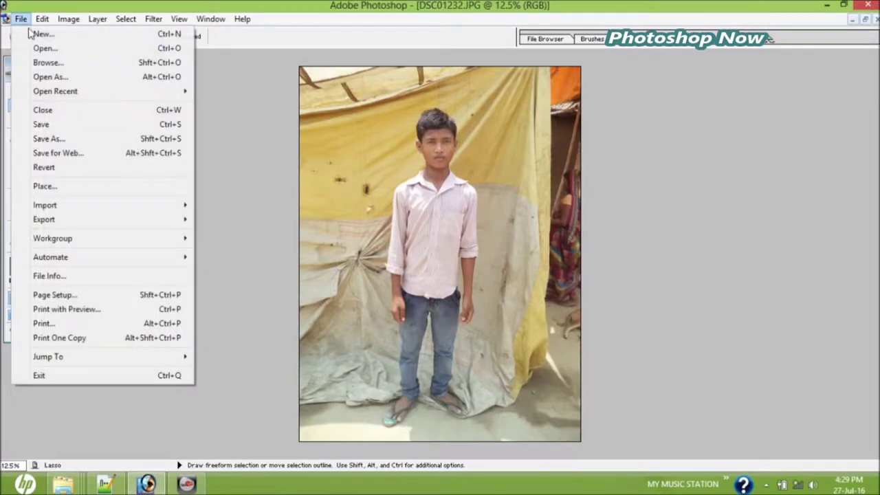
pyautogui.click(46, 49)
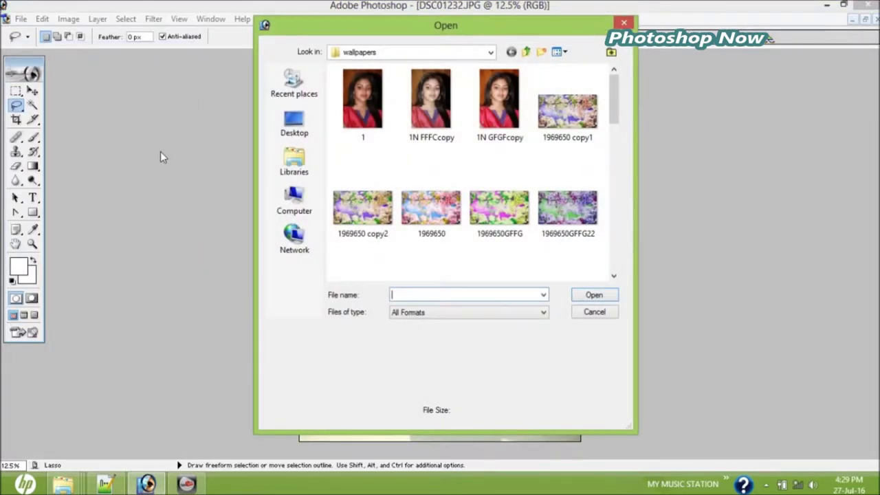
pyautogui.click(613, 276)
pyautogui.click(614, 276)
pyautogui.click(614, 276)
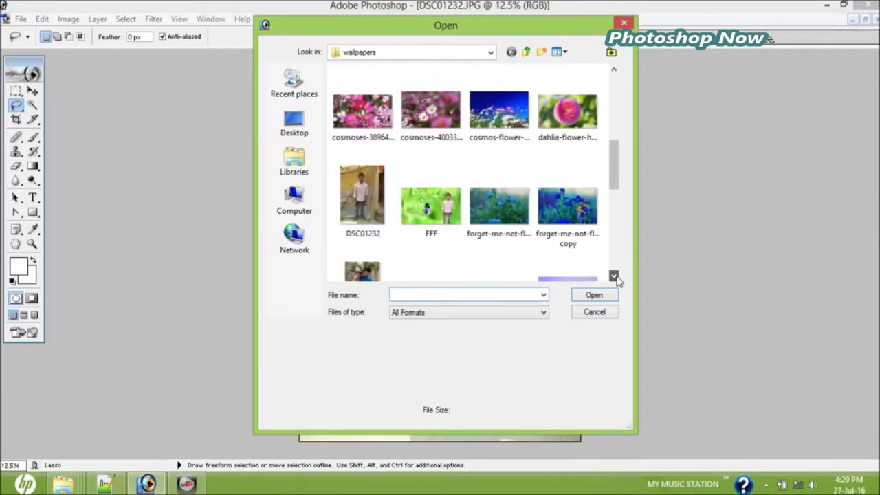
pyautogui.click(501, 125)
pyautogui.doubleClick(500, 125)
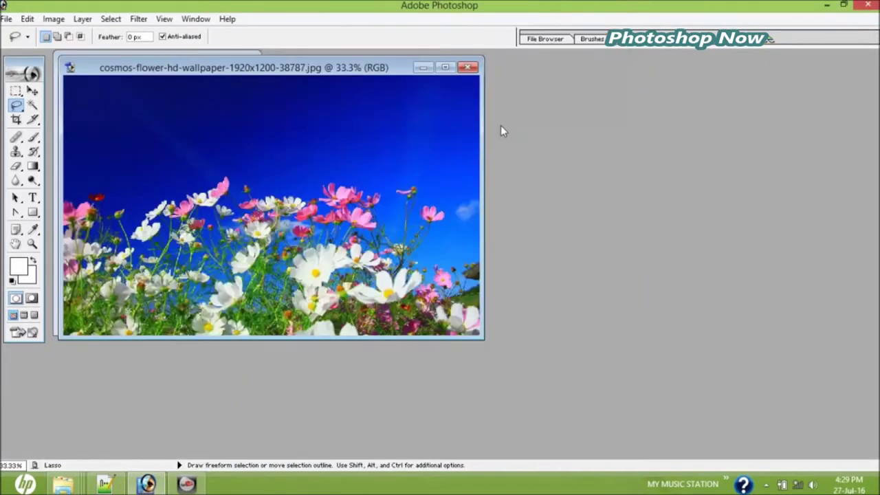
# - Move the wallpaper window aside and re-maximize the boy photo
pyautogui.moveTo(269, 67)
pyautogui.mouseDown()
pyautogui.moveTo(439, 99)
pyautogui.moveTo(595, 91)
pyautogui.mouseUp()
pyautogui.click(190, 167)
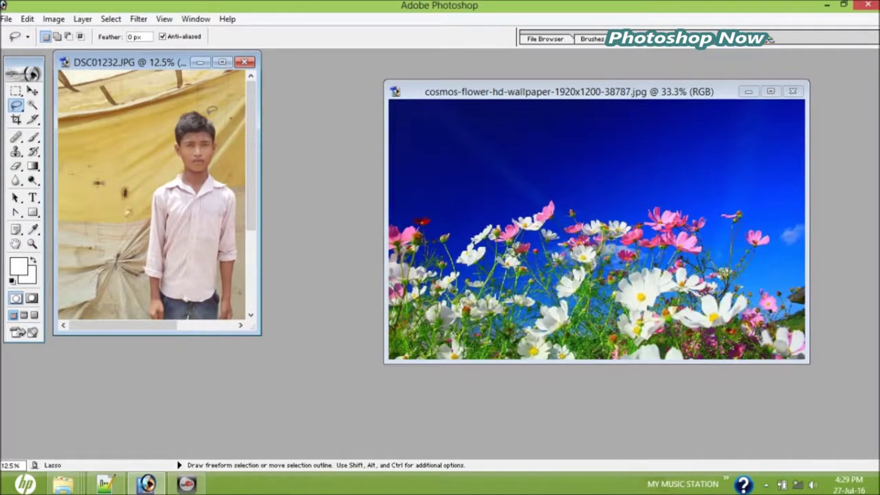
pyautogui.click(222, 62)
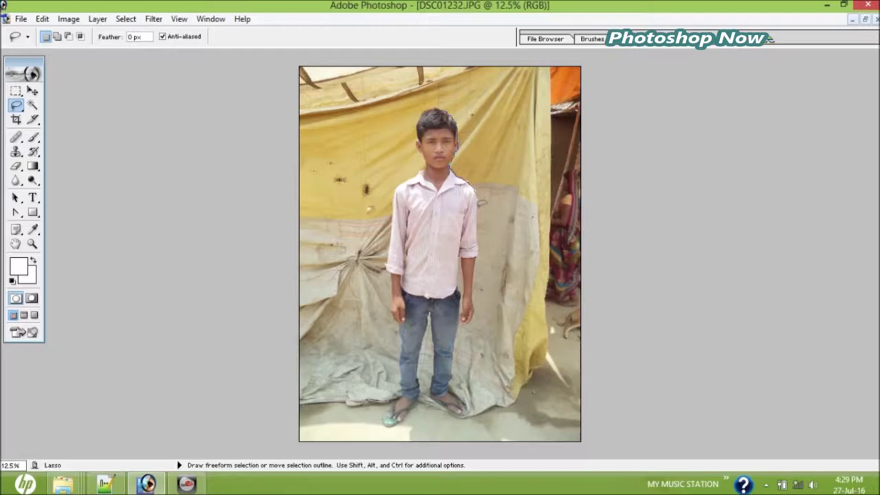
# - Lasso around the boy's arms, body and feet, closing at his face and hair
pyautogui.moveTo(481, 224)
pyautogui.mouseDown()
pyautogui.moveTo(476, 320)
pyautogui.moveTo(465, 329)
pyautogui.moveTo(463, 320)
pyautogui.mouseUp()
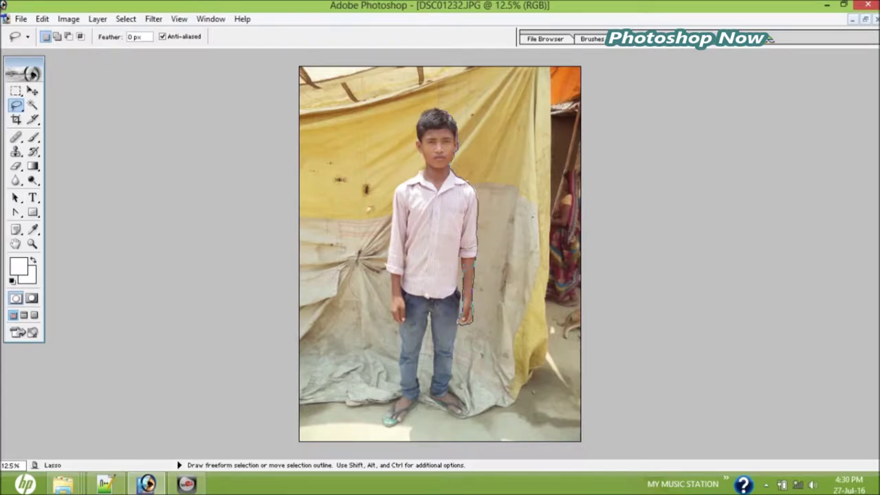
pyautogui.moveTo(460, 265)
pyautogui.mouseDown()
pyautogui.moveTo(463, 327)
pyautogui.moveTo(451, 391)
pyautogui.moveTo(473, 419)
pyautogui.moveTo(448, 416)
pyautogui.moveTo(431, 399)
pyautogui.moveTo(430, 314)
pyautogui.moveTo(419, 389)
pyautogui.mouseUp()
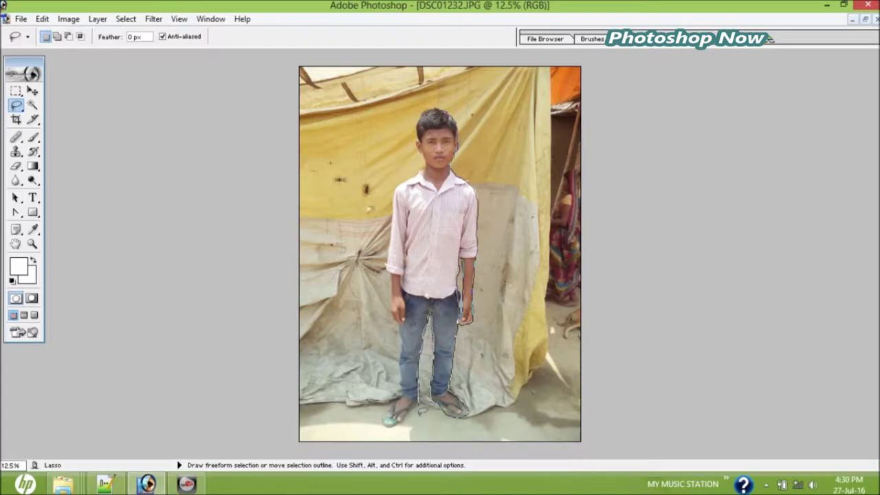
pyautogui.moveTo(421, 411)
pyautogui.mouseDown()
pyautogui.moveTo(400, 430)
pyautogui.moveTo(385, 428)
pyautogui.moveTo(389, 409)
pyautogui.mouseUp()
pyautogui.moveTo(395, 310)
pyautogui.mouseDown()
pyautogui.moveTo(393, 210)
pyautogui.moveTo(421, 171)
pyautogui.mouseUp()
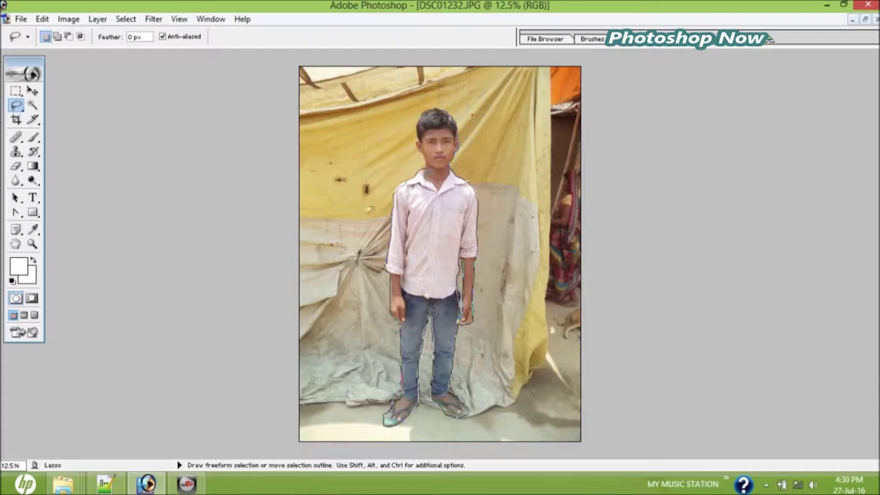
pyautogui.moveTo(423, 162); pyautogui.dragTo(417, 151)
pyautogui.moveTo(418, 142)
pyautogui.mouseDown()
pyautogui.moveTo(442, 109)
pyautogui.moveTo(455, 127)
pyautogui.mouseUp()
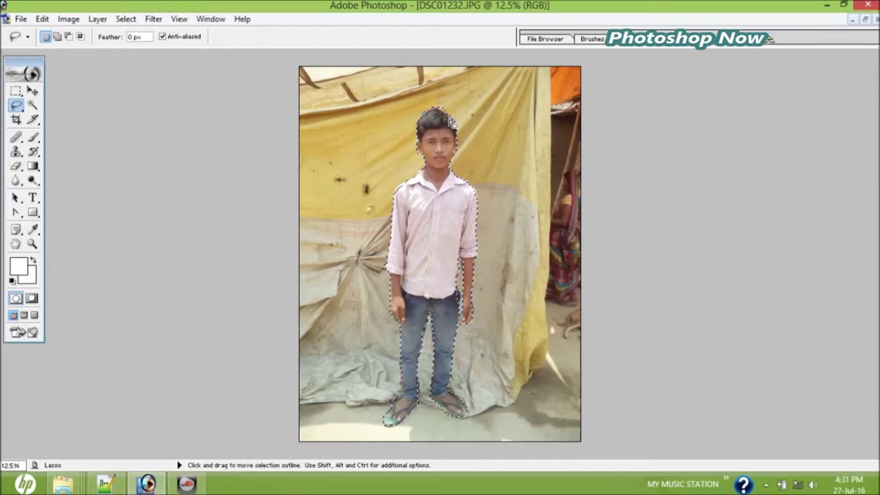
# - Feather the boy selection and restore its window beside the wallpaper
pyautogui.rightClick(430, 216)
pyautogui.click(464, 249)
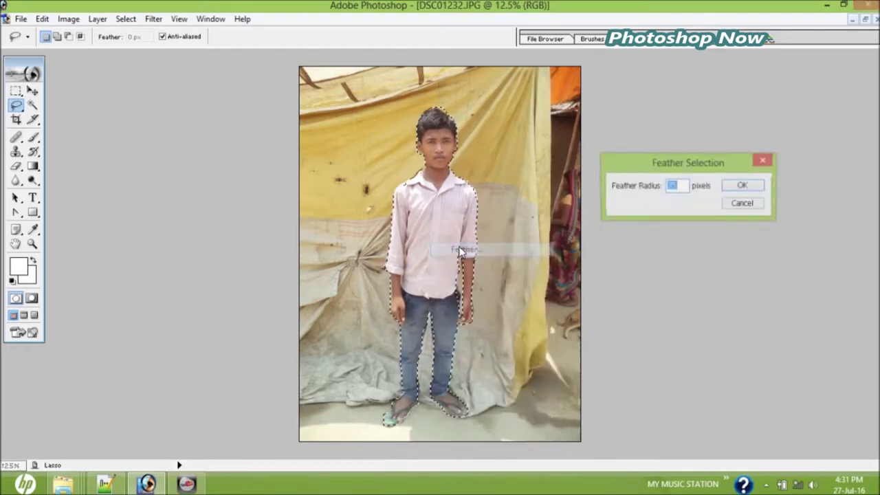
pyautogui.click(742, 187)
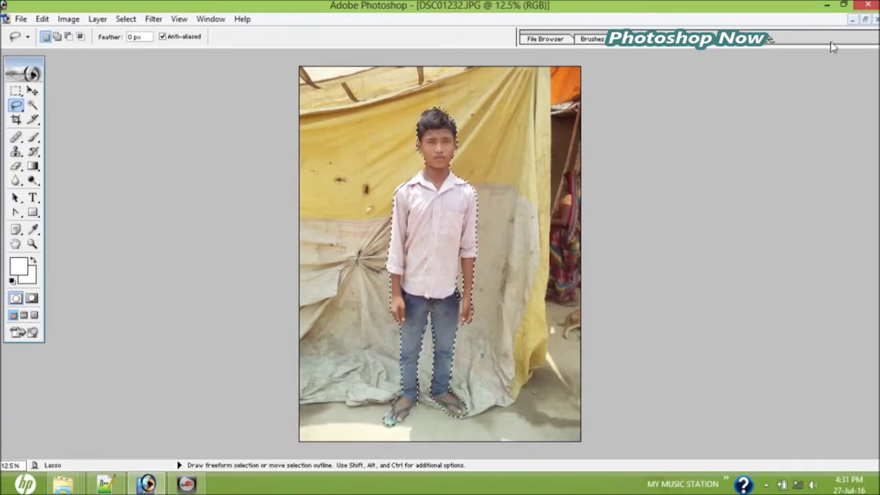
pyautogui.click(864, 19)
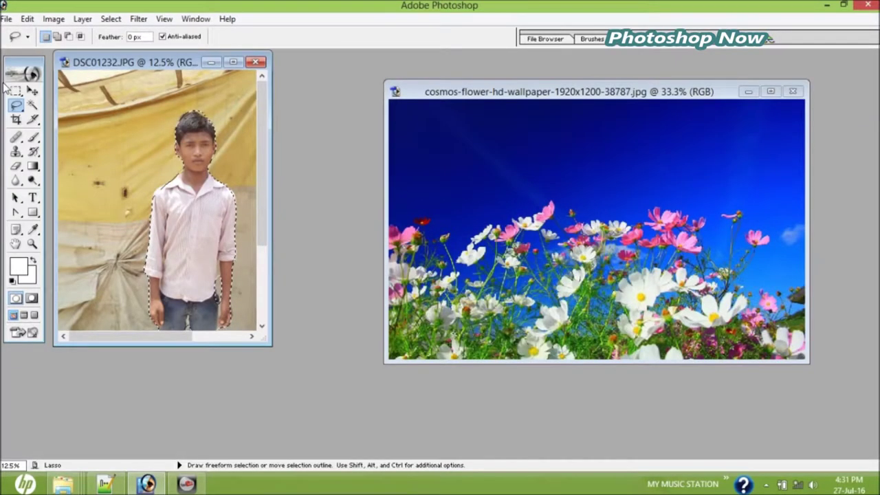
pyautogui.click(33, 92)
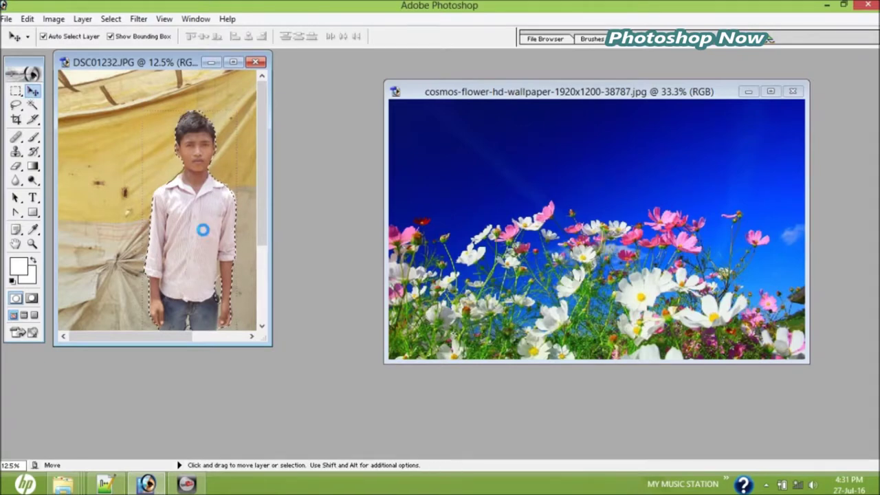
# - Drag the selected boy into the cosmos wallpaper and lower him over the flowers
pyautogui.moveTo(201, 229); pyautogui.dragTo(593, 242)
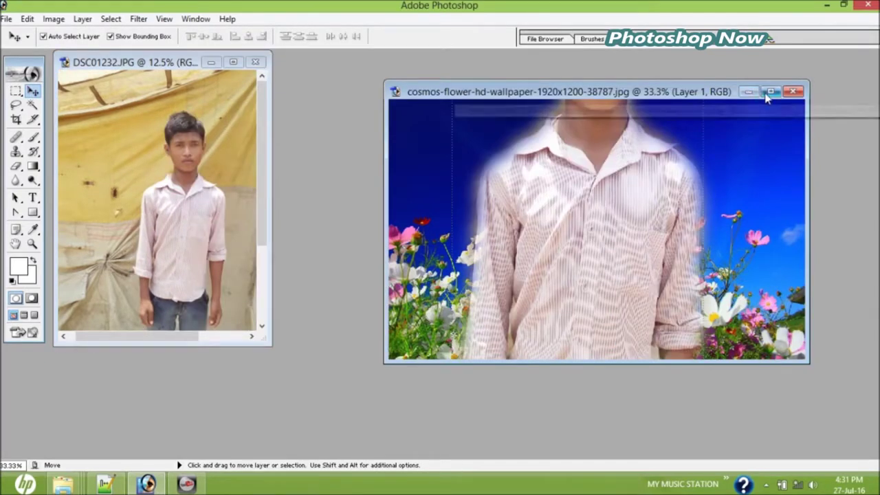
pyautogui.click(771, 92)
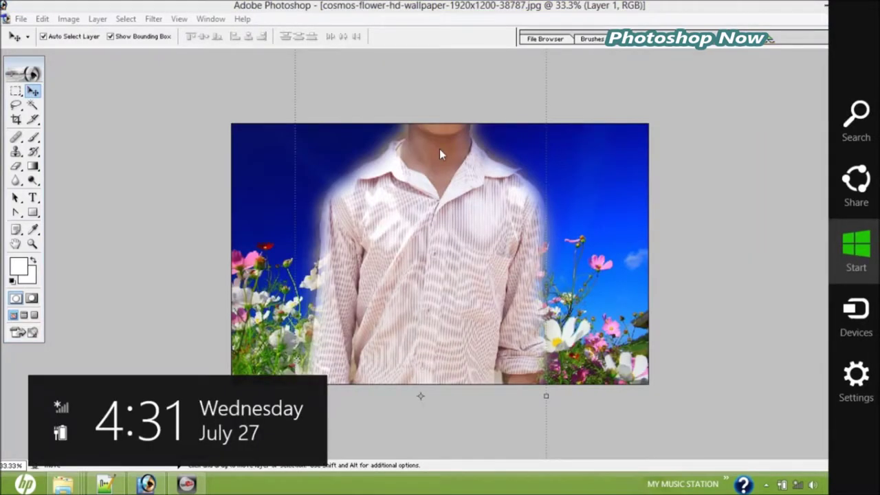
pyautogui.click(447, 136)
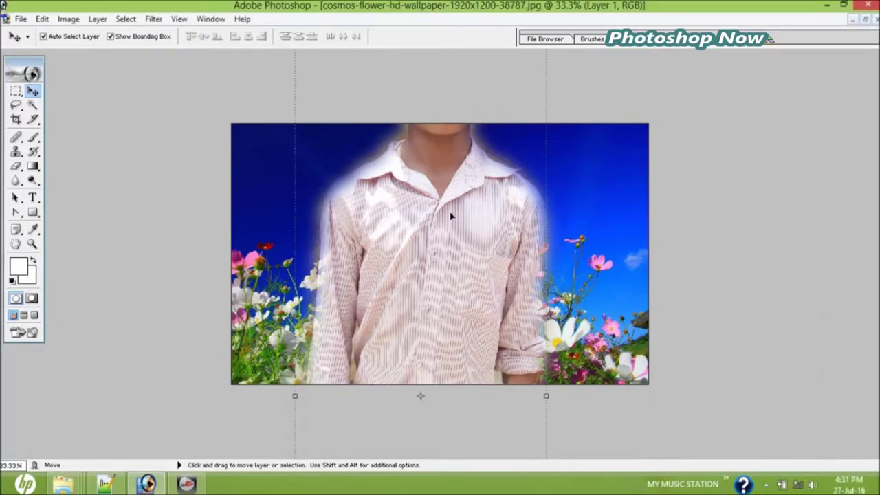
pyautogui.moveTo(450, 215); pyautogui.dragTo(447, 328)
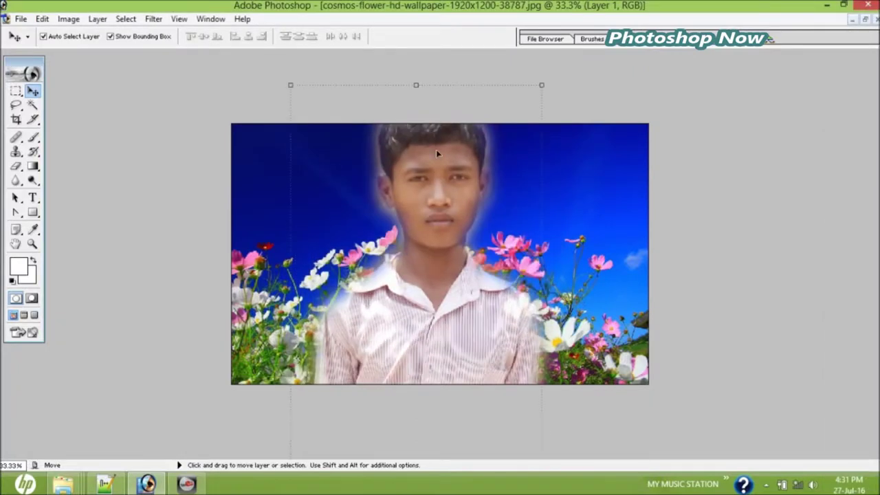
pyautogui.moveTo(436, 149); pyautogui.dragTo(437, 255)
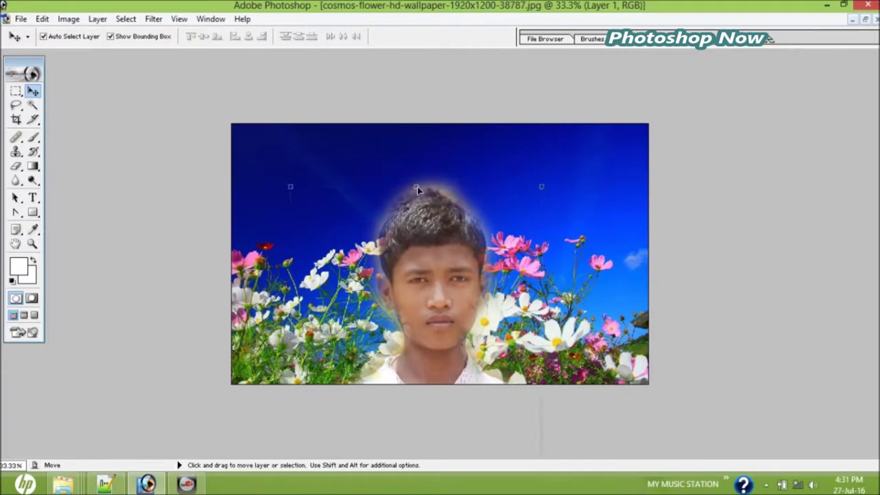
# - Free-transform the boy layer to about 42.8% by 30.5% near the centre and commit
pyautogui.moveTo(417, 187); pyautogui.dragTo(438, 109)
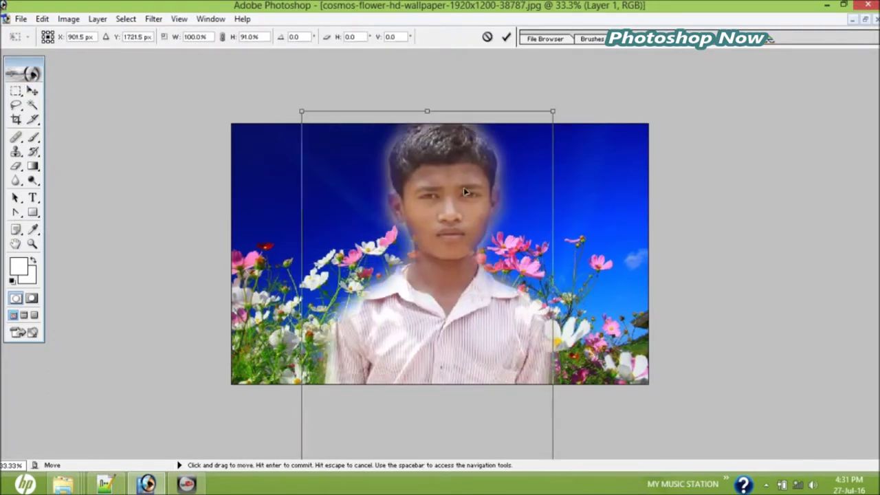
pyautogui.moveTo(435, 114)
pyautogui.mouseDown()
pyautogui.moveTo(435, 226)
pyautogui.moveTo(433, 87)
pyautogui.moveTo(434, 105)
pyautogui.mouseUp()
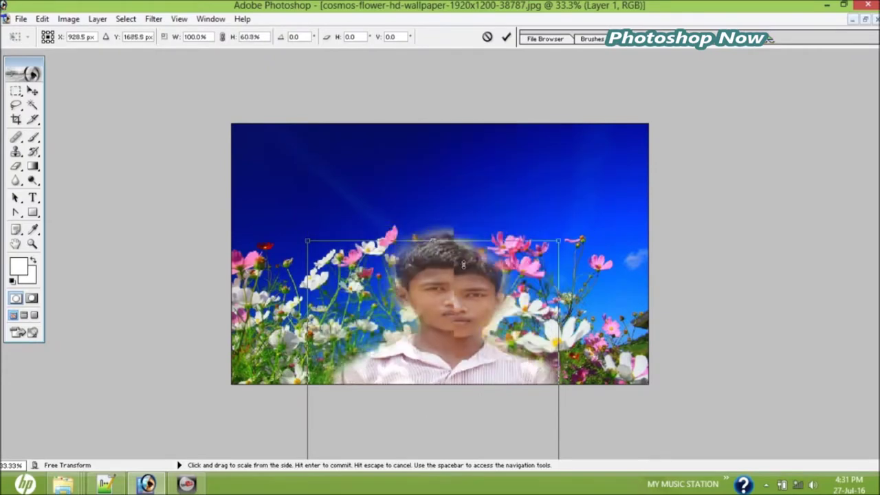
pyautogui.moveTo(438, 120); pyautogui.dragTo(447, 127)
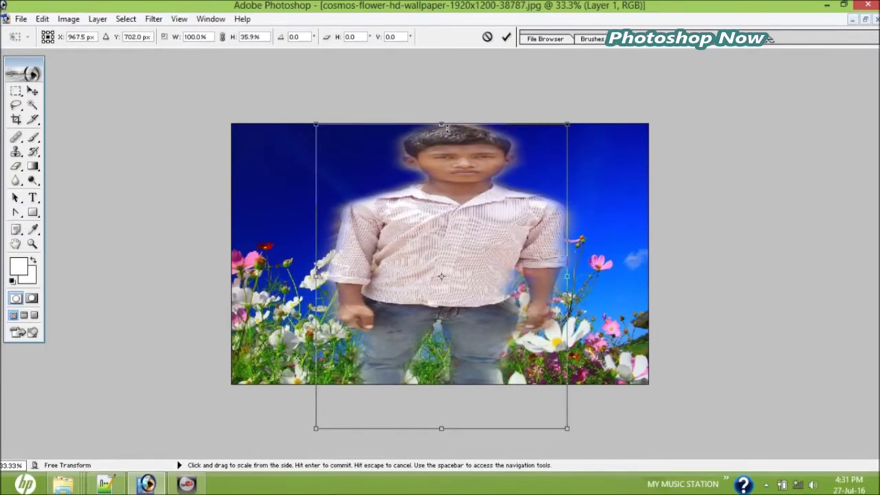
pyautogui.moveTo(447, 128); pyautogui.dragTo(446, 222)
pyautogui.moveTo(459, 285); pyautogui.dragTo(464, 227)
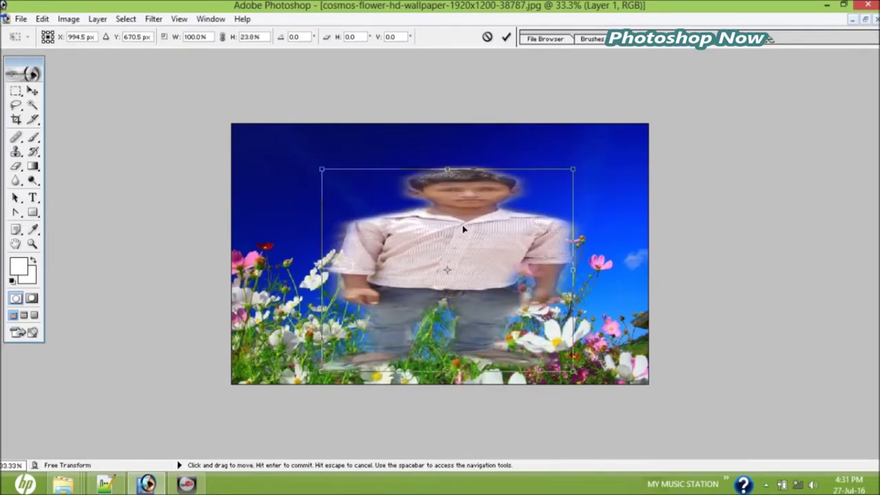
pyautogui.moveTo(573, 266); pyautogui.dragTo(422, 270)
pyautogui.moveTo(385, 239)
pyautogui.mouseDown()
pyautogui.moveTo(545, 253)
pyautogui.moveTo(550, 279)
pyautogui.moveTo(325, 297)
pyautogui.moveTo(422, 294)
pyautogui.mouseUp()
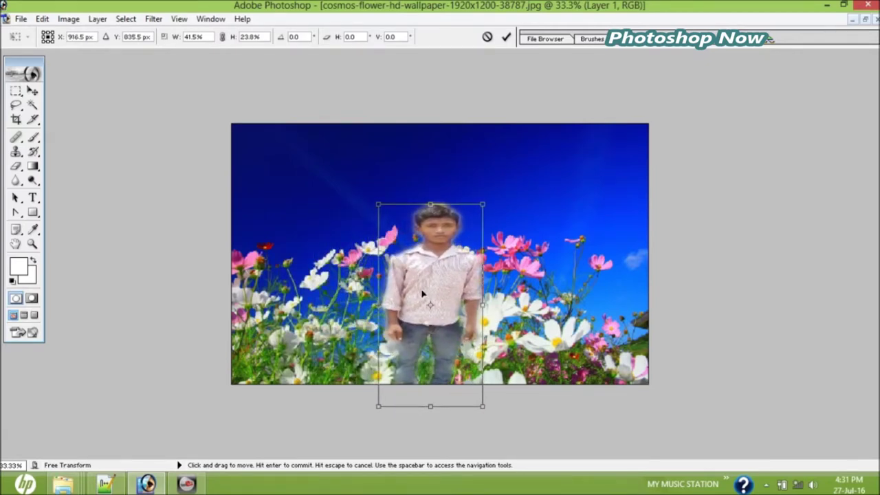
pyautogui.moveTo(430, 204); pyautogui.dragTo(431, 166)
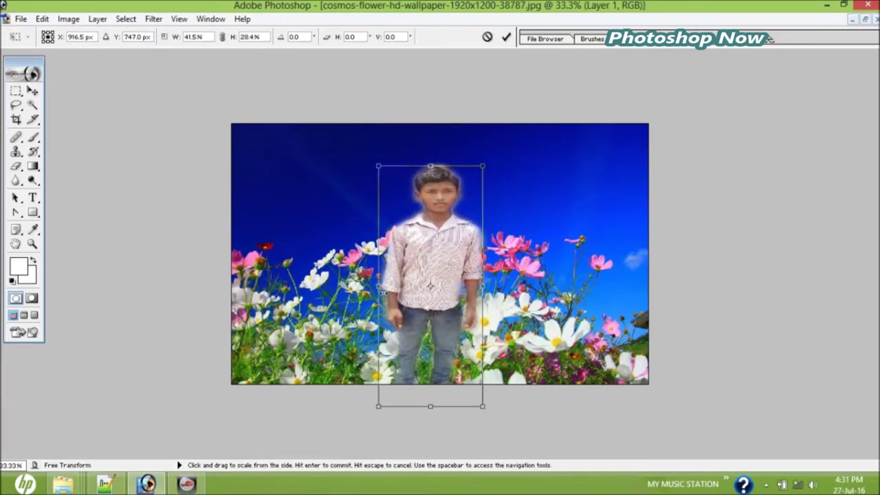
pyautogui.moveTo(379, 294); pyautogui.dragTo(383, 294)
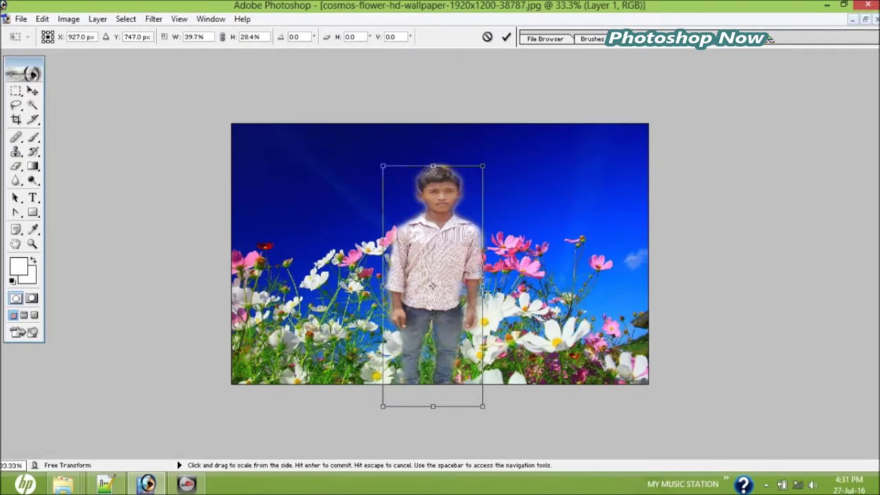
pyautogui.moveTo(482, 286); pyautogui.dragTo(490, 285)
pyautogui.moveTo(437, 166); pyautogui.dragTo(437, 147)
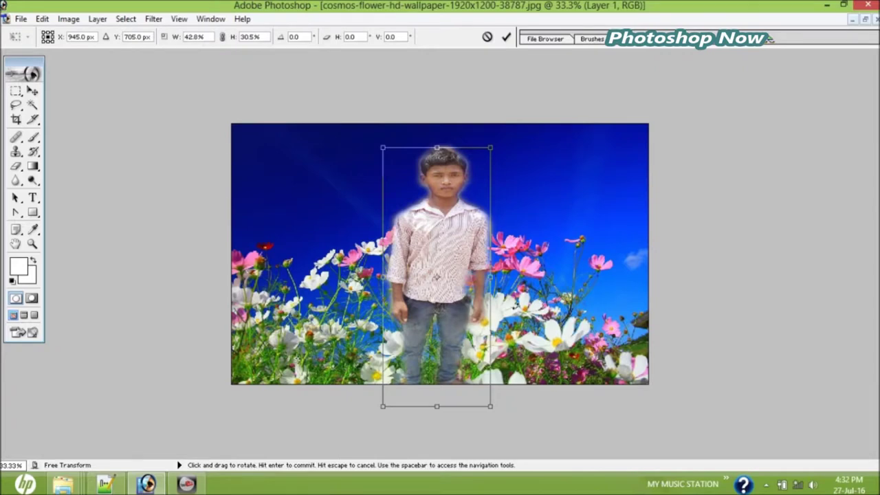
pyautogui.press('Return')
# - Select the Background layer and zoom to 200% on the boy's head and hair edge
pyautogui.click(512, 255)
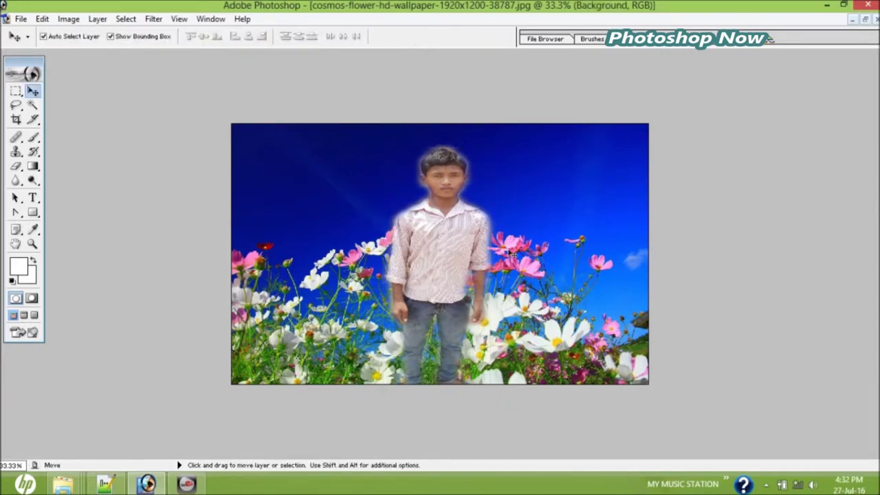
pyautogui.click(441, 311)
pyautogui.click(543, 304)
pyautogui.hotkey('ctrl', '+')
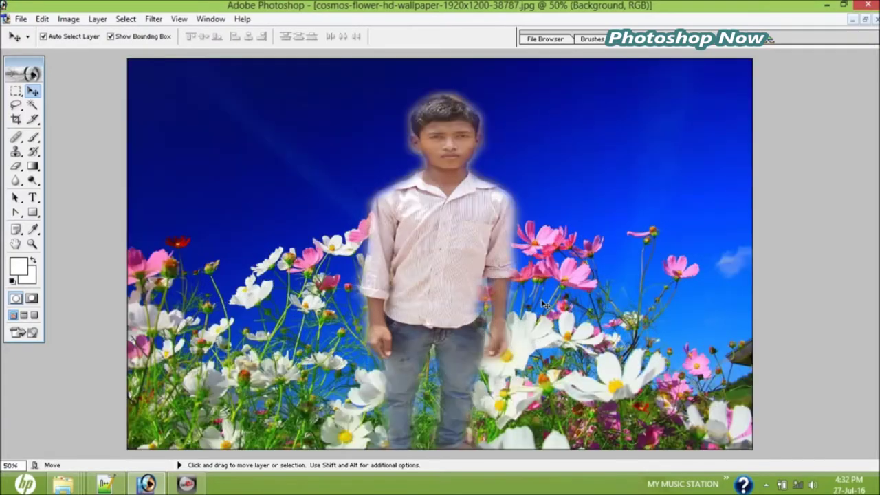
pyautogui.hotkey('ctrl', '+')
pyautogui.hotkey('ctrl', '+')
pyautogui.hotkey('ctrl', '+')
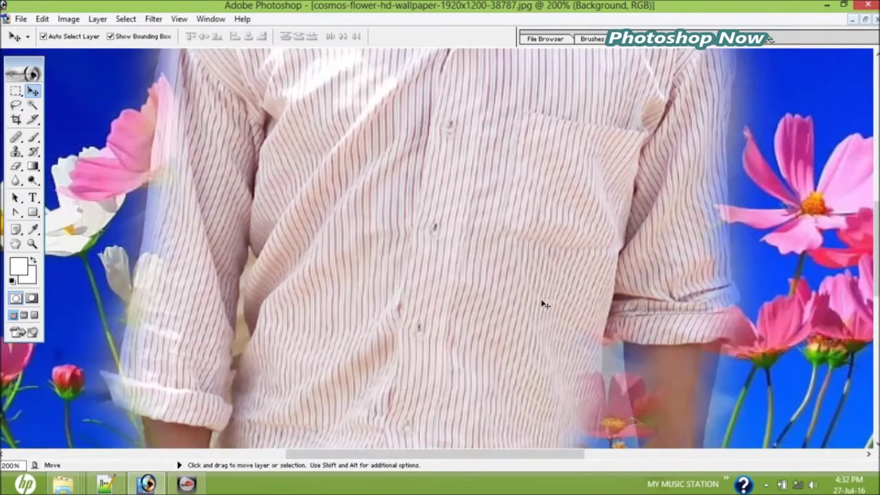
pyautogui.scroll(2, 875, 58)
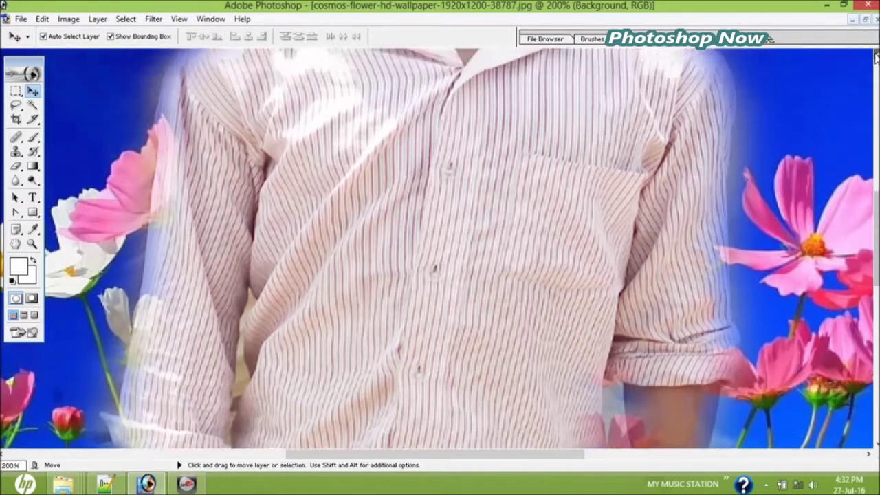
pyautogui.scroll(2, 874, 59)
pyautogui.scroll(2, 874, 58)
pyautogui.scroll(2, 874, 59)
pyautogui.scroll(2, 874, 58)
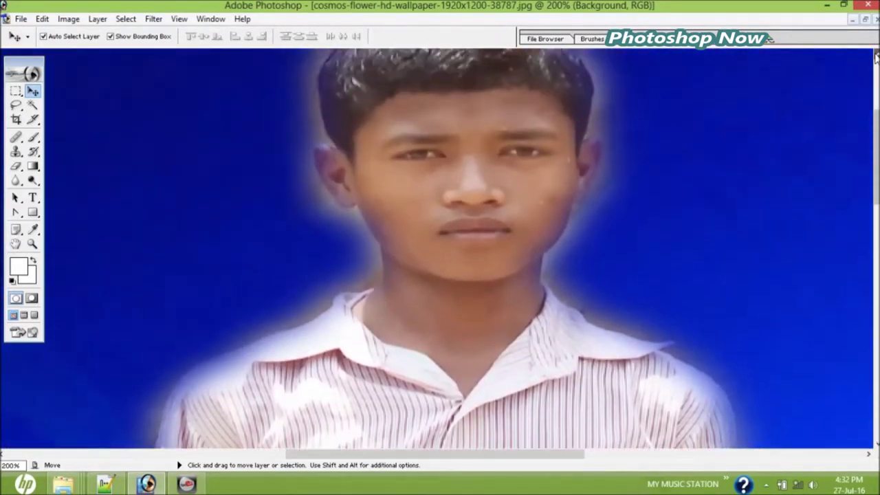
pyautogui.scroll(2, 875, 58)
pyautogui.scroll(2, 875, 59)
pyautogui.scroll(2, 874, 58)
pyautogui.scroll(2, 875, 58)
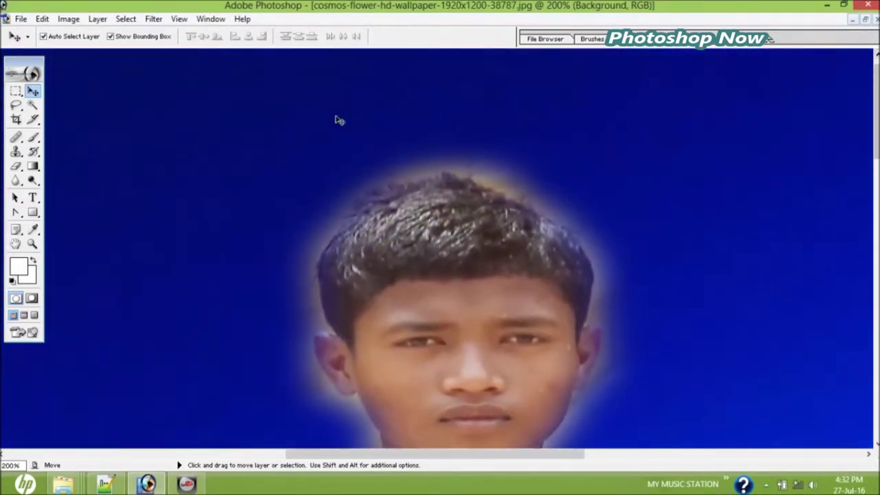
pyautogui.click(16, 167)
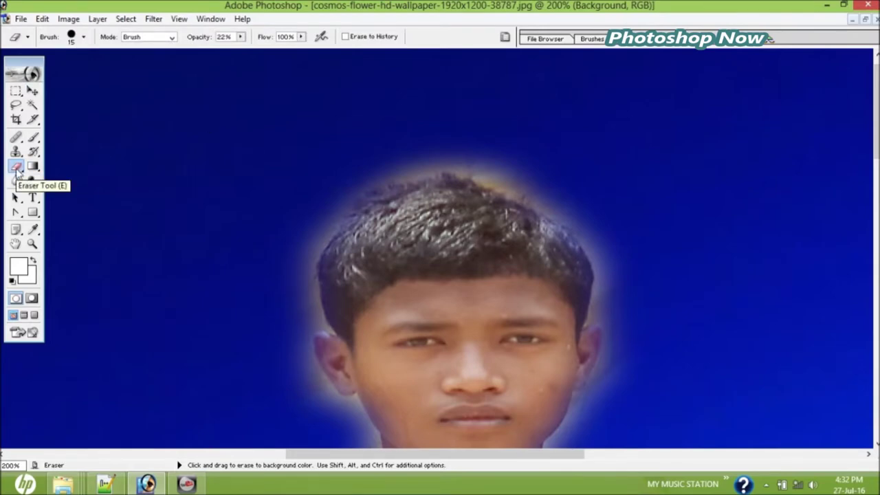
# - Set the eraser to 17% opacity, try erasing above the hair, then undo it
pyautogui.moveTo(241, 36); pyautogui.dragTo(238, 52)
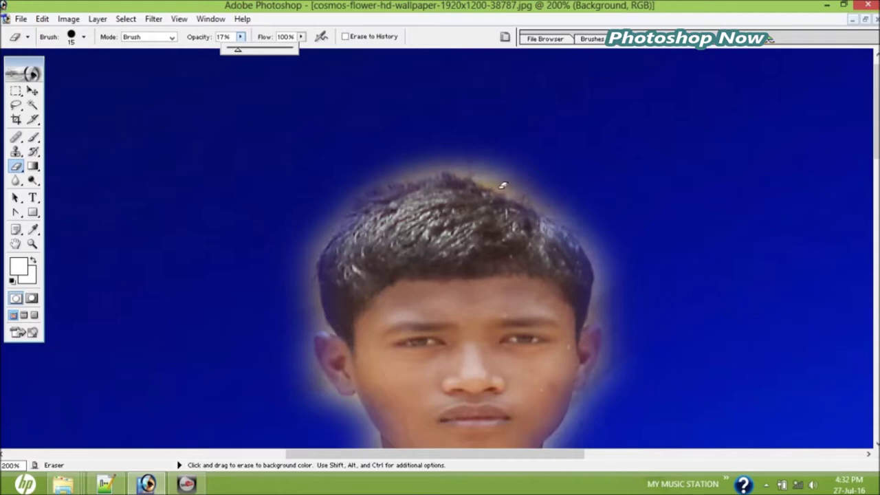
pyautogui.click(503, 181)
pyautogui.moveTo(502, 182)
pyautogui.mouseDown()
pyautogui.moveTo(467, 147)
pyautogui.moveTo(540, 186)
pyautogui.mouseUp()
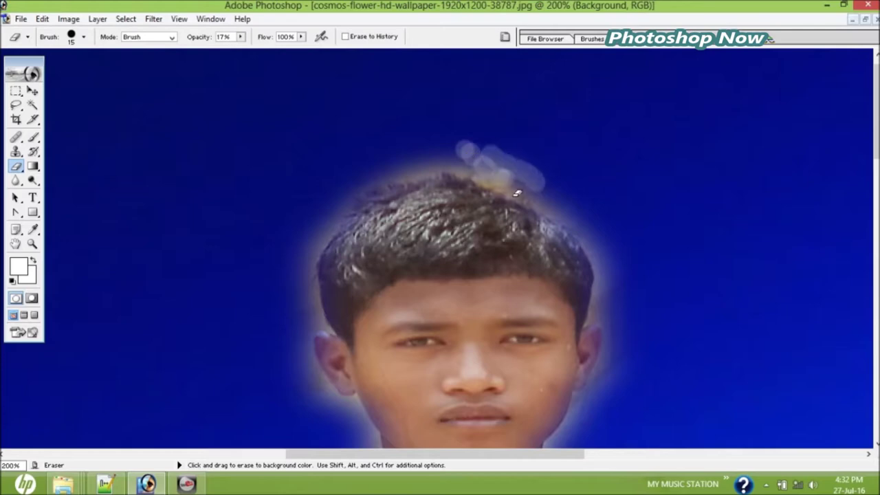
pyautogui.hotkey('ctrl', 'alt', 'z')
pyautogui.hotkey('ctrl', 'alt', 'z')
pyautogui.hotkey('ctrl', 'alt', 'z')
pyautogui.hotkey('ctrl', 'alt', 'z')
pyautogui.hotkey('ctrl', 'alt', 'z')
pyautogui.hotkey('ctrl', 'alt', 'z')
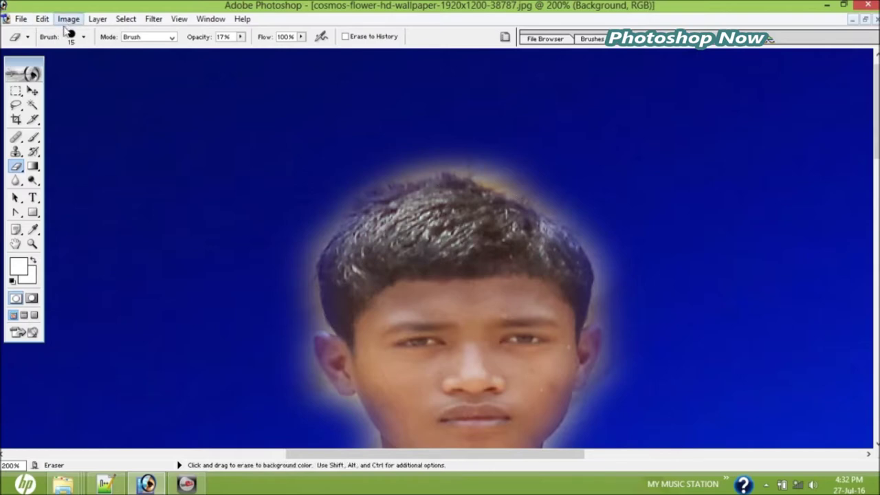
# - Make the boy's Layer 1 active with the Move tool and return to the Eraser
pyautogui.click(29, 94)
pyautogui.click(538, 273)
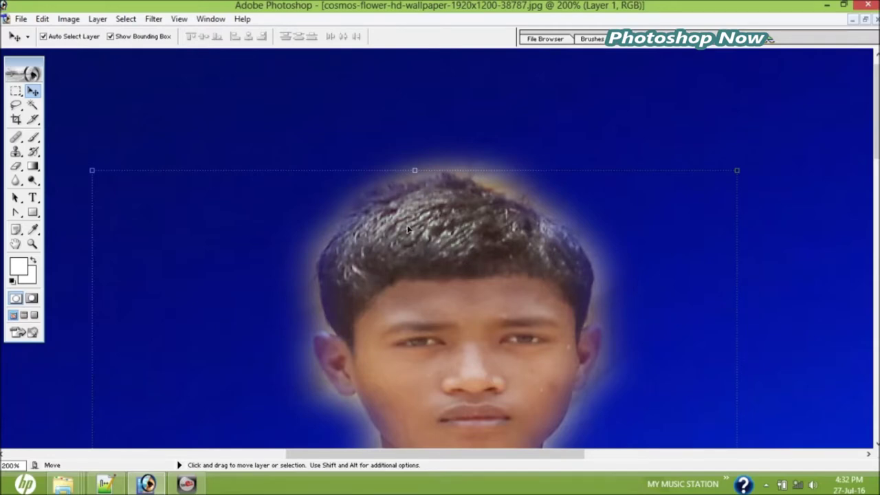
pyautogui.click(16, 166)
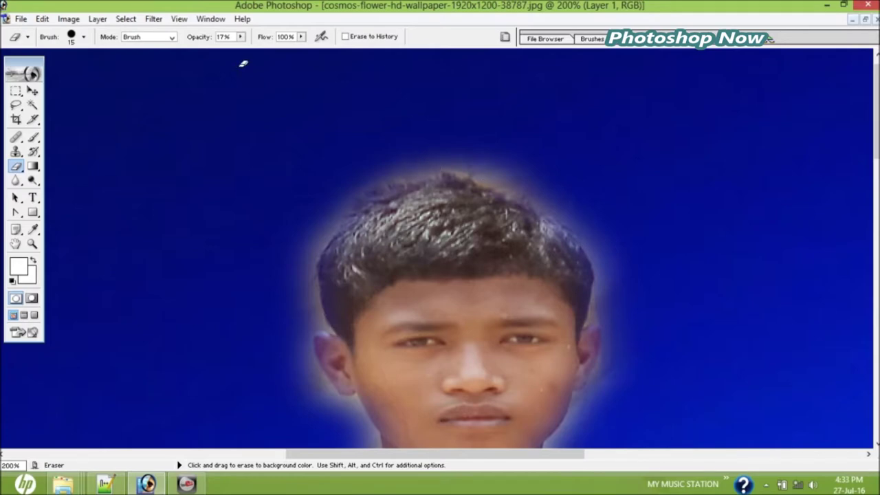
# - Set the eraser opacity to 10% and scroll around the boy's edges
pyautogui.click(240, 37)
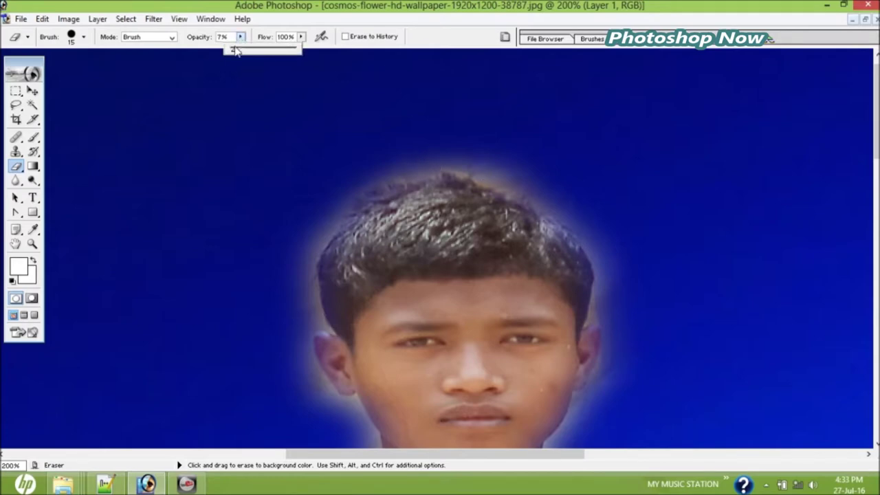
pyautogui.moveTo(235, 53); pyautogui.dragTo(236, 50)
pyautogui.click(344, 213)
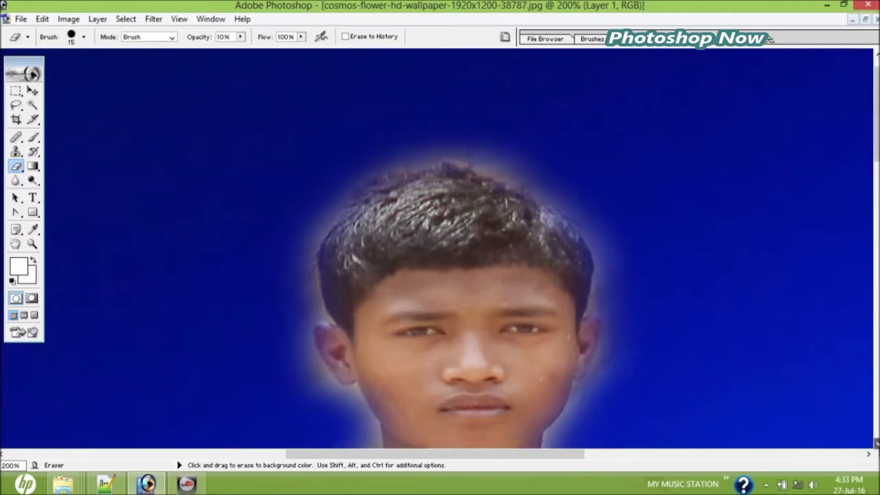
pyautogui.scroll(-5, 726, 332)
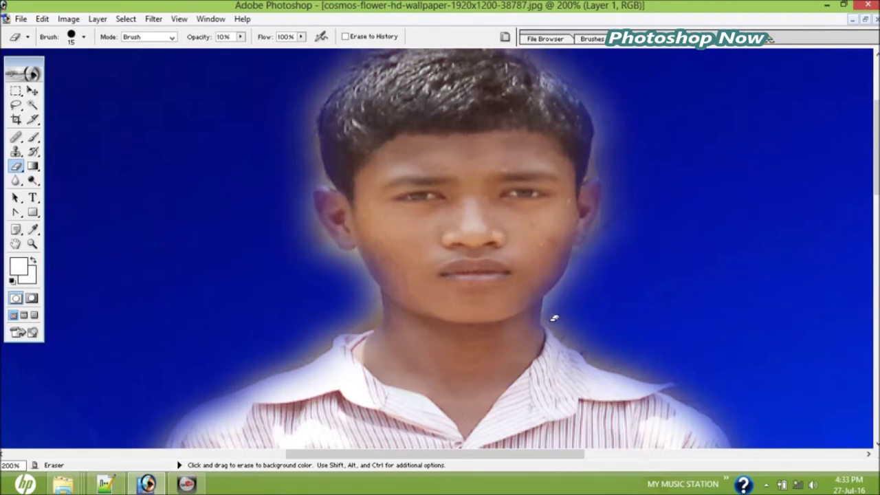
pyautogui.press('ctrl')
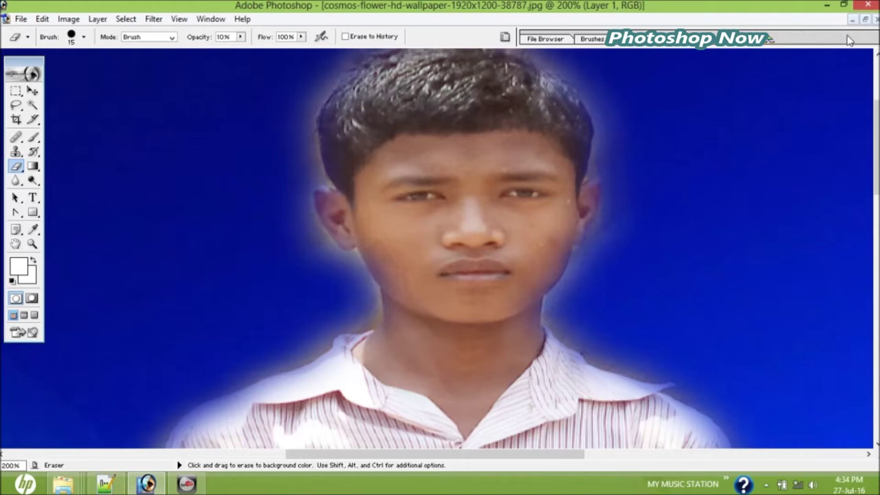
pyautogui.click(876, 55)
pyautogui.scroll(3, 876, 57)
pyautogui.scroll(3, 877, 56)
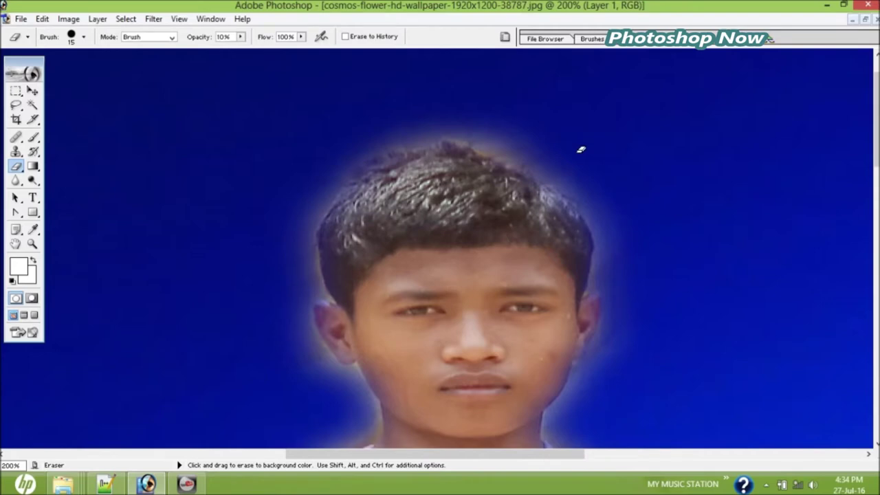
pyautogui.click(876, 444)
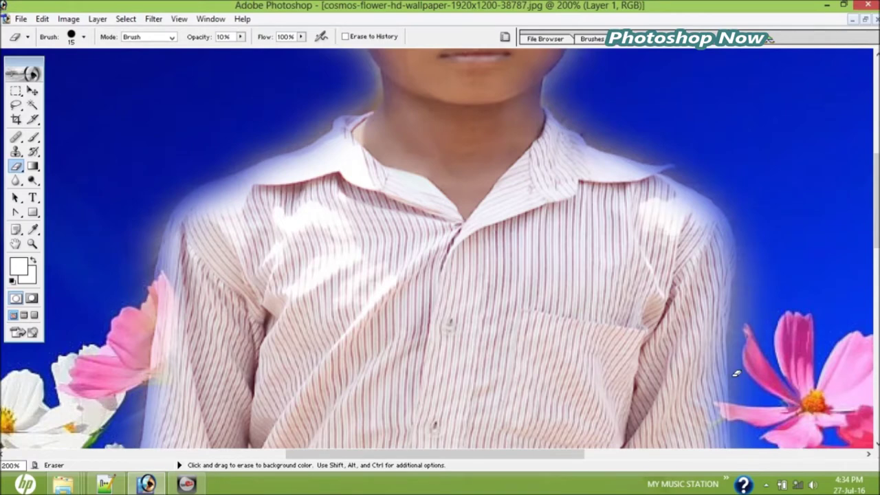
# - Erase at 10% opacity along both shoulders and the collar to fade the white glow
pyautogui.moveTo(730, 212)
pyautogui.mouseDown()
pyautogui.moveTo(617, 159)
pyautogui.moveTo(558, 117)
pyautogui.moveTo(661, 166)
pyautogui.mouseUp()
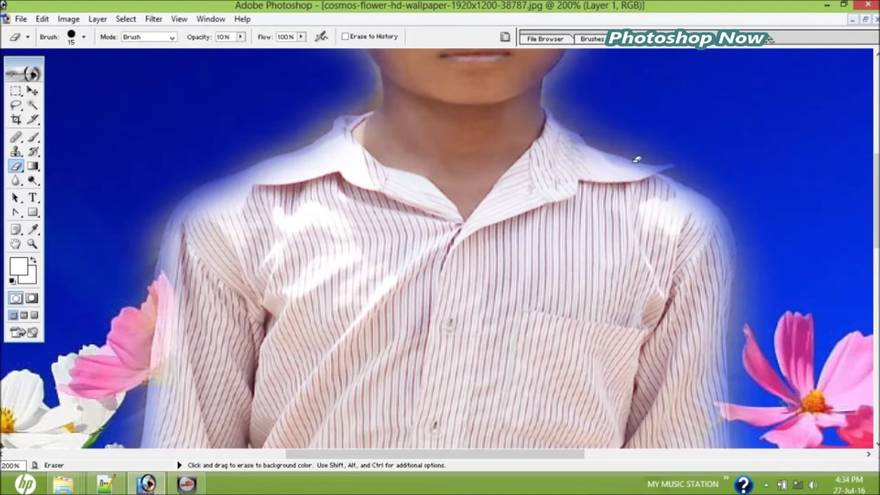
pyautogui.moveTo(301, 142); pyautogui.dragTo(370, 112)
pyautogui.moveTo(300, 136)
pyautogui.mouseDown()
pyautogui.moveTo(176, 202)
pyautogui.moveTo(151, 241)
pyautogui.mouseUp()
pyautogui.moveTo(143, 279)
pyautogui.mouseDown()
pyautogui.moveTo(132, 359)
pyautogui.moveTo(142, 327)
pyautogui.moveTo(145, 358)
pyautogui.moveTo(134, 415)
pyautogui.moveTo(155, 267)
pyautogui.mouseUp()
pyautogui.moveTo(742, 278); pyautogui.dragTo(744, 358)
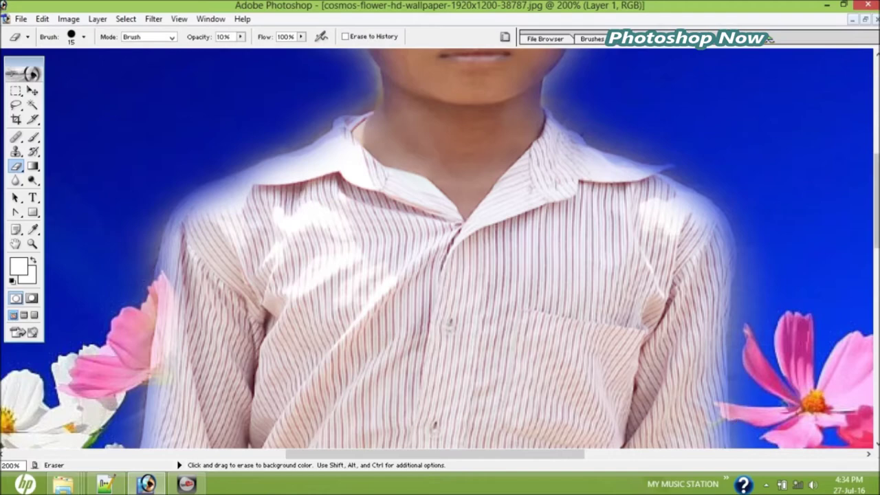
pyautogui.scroll(-2, 440, 247)
pyautogui.scroll(-2, 440, 247)
pyautogui.scroll(-2, 440, 248)
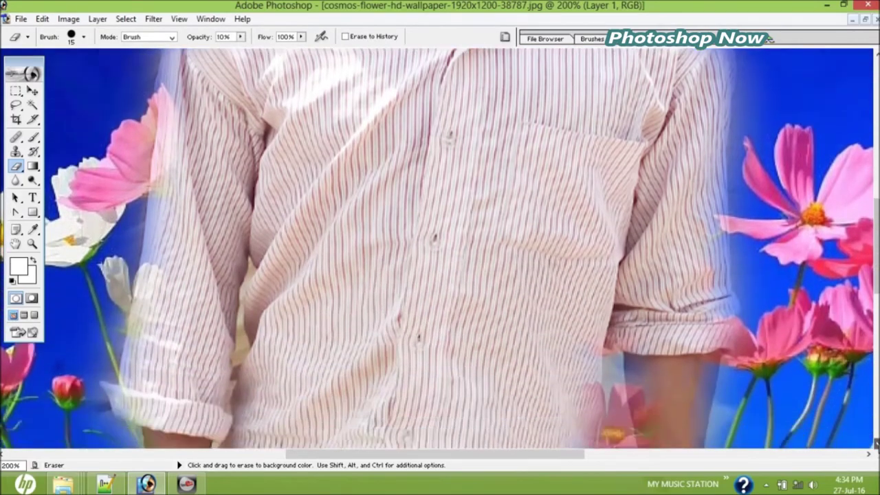
pyautogui.scroll(-2, 440, 247)
pyautogui.scroll(-1, 723, 386)
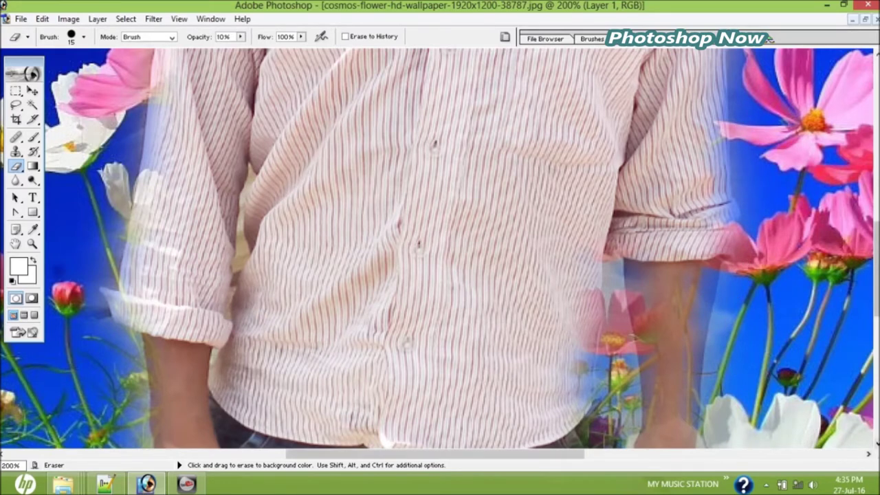
pyautogui.click(876, 445)
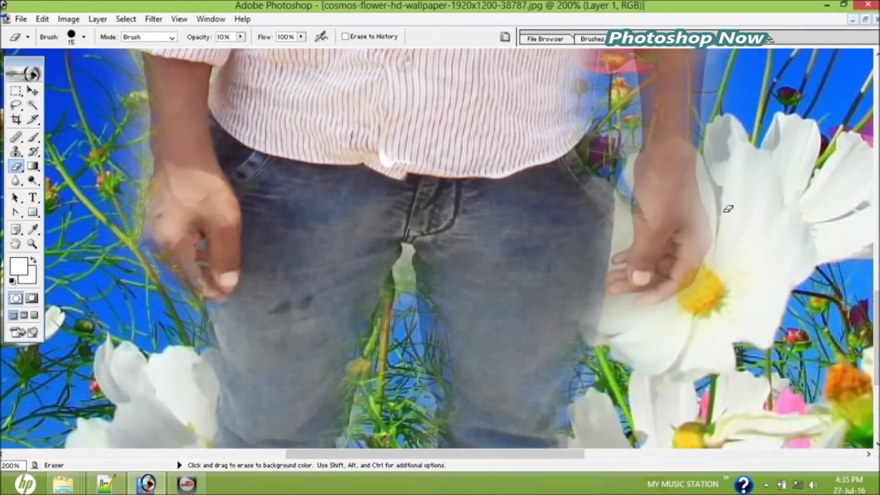
pyautogui.press('super+c')
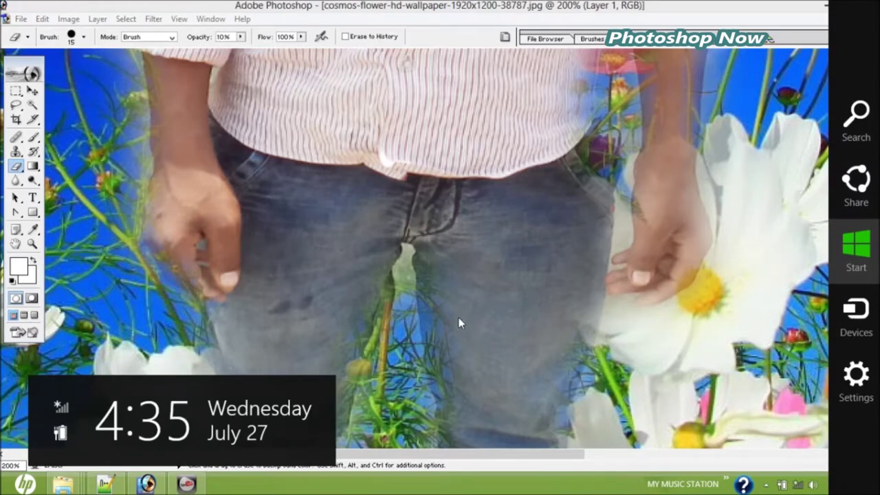
pyautogui.press('Escape')
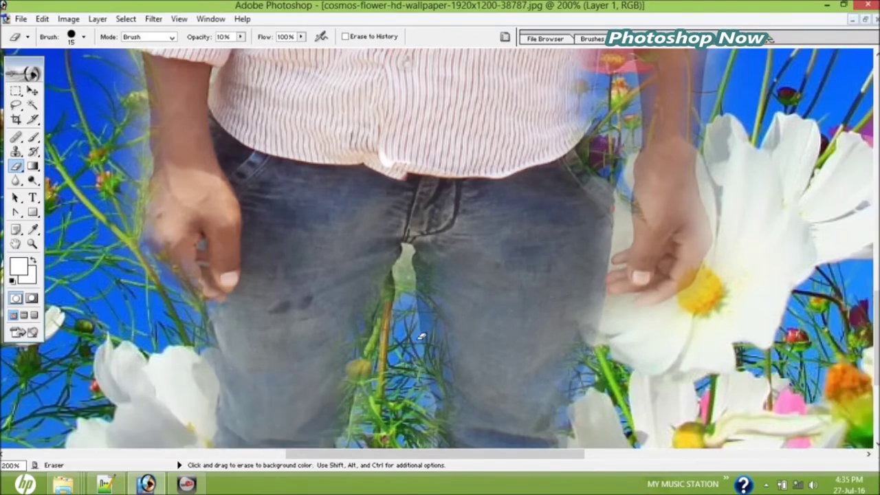
pyautogui.hotkey('ctrl', '-')
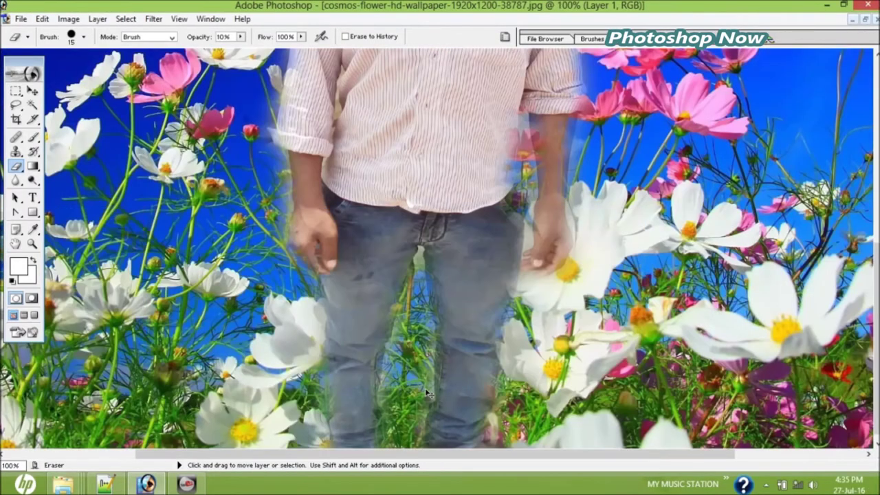
# - Zoom out to the whole composite, return to 50%, and make the flower Background layer active
pyautogui.hotkey('ctrl', '-')
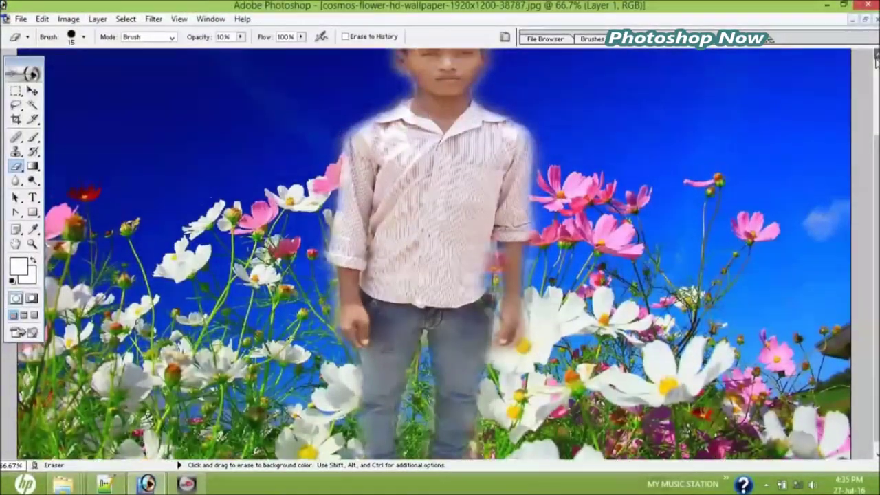
pyautogui.moveTo(875, 137); pyautogui.dragTo(875, 51)
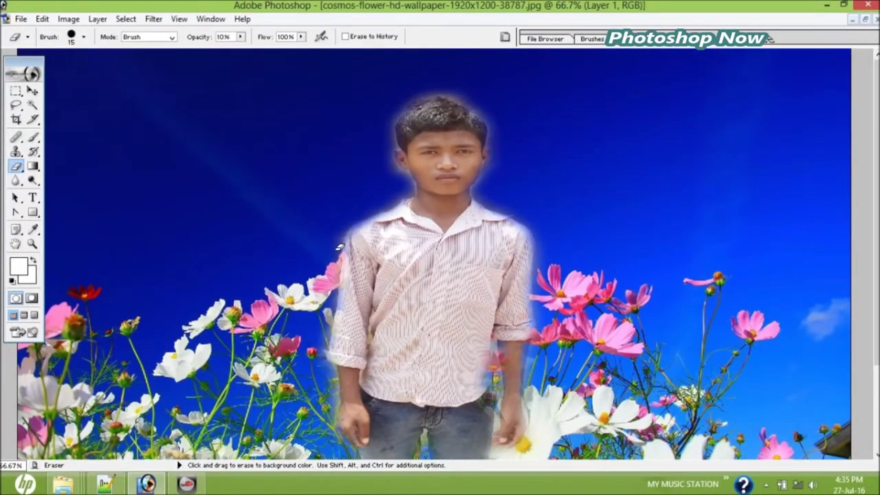
pyautogui.hotkey('ctrl', '-')
pyautogui.hotkey('ctrl', '-')
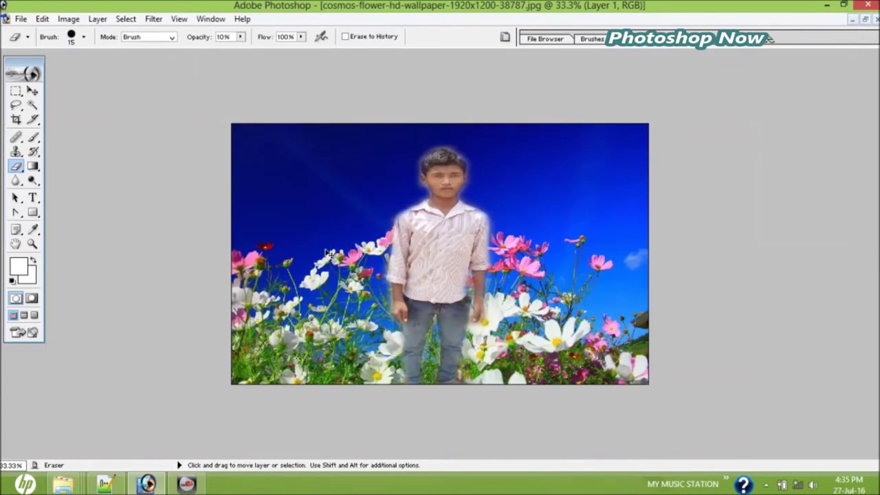
pyautogui.hotkey('ctrl', '-')
pyautogui.hotkey('ctrl', '+')
pyautogui.hotkey('ctrl', '+')
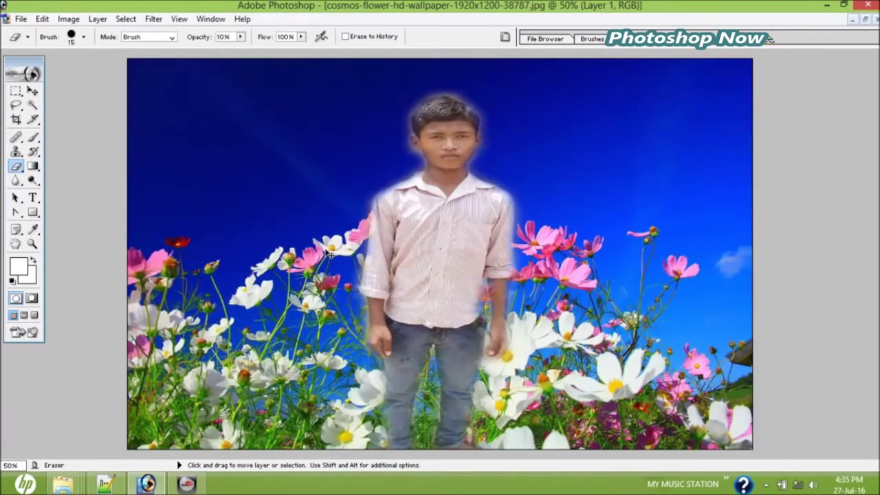
pyautogui.click(32, 92)
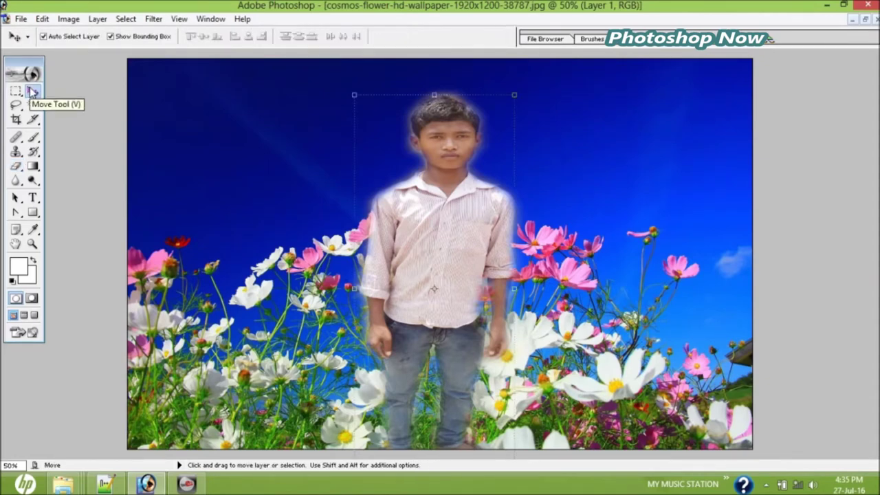
pyautogui.click(229, 189)
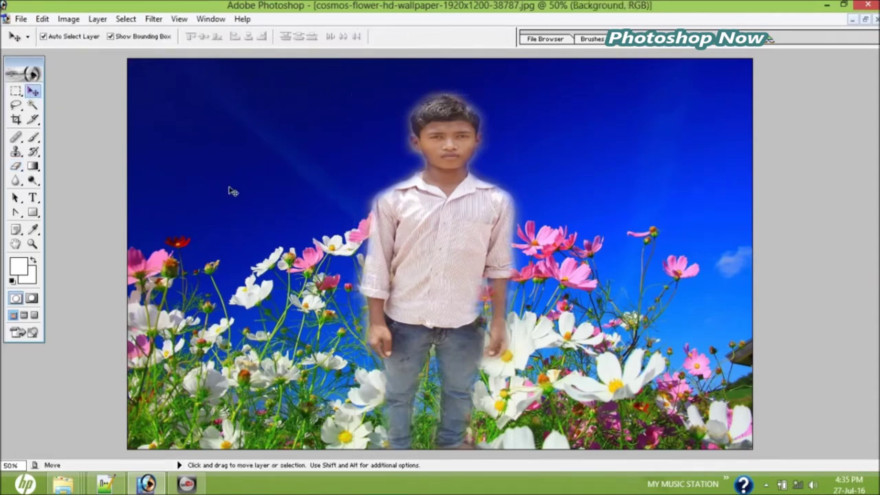
# - Check the active layer and open Hue/Saturation for the flower Background
pyautogui.click(69, 19)
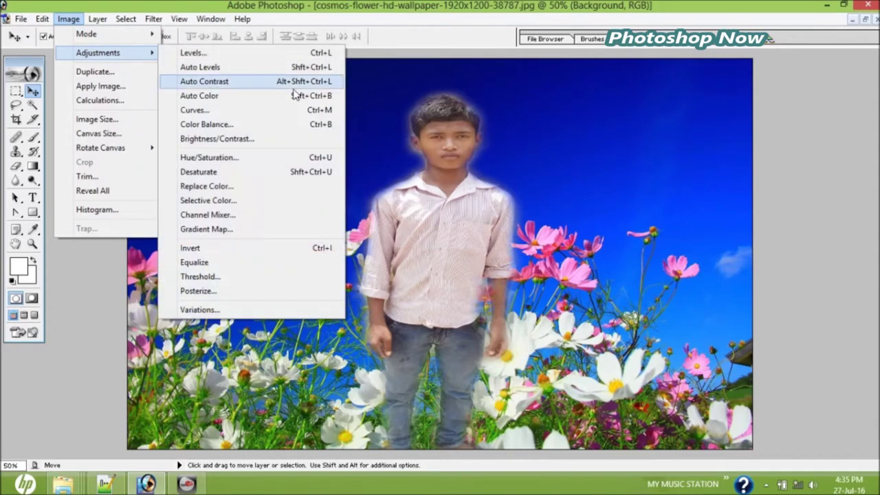
pyautogui.click(373, 120)
pyautogui.rightClick(211, 176)
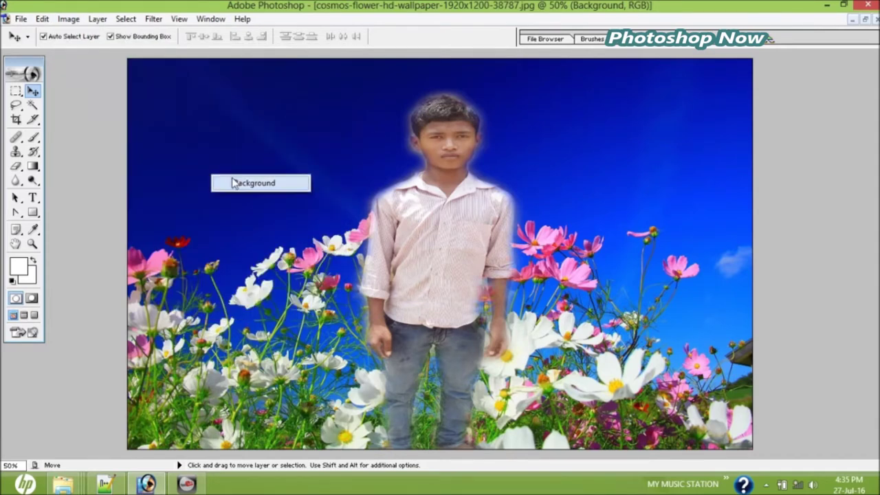
pyautogui.click(234, 182)
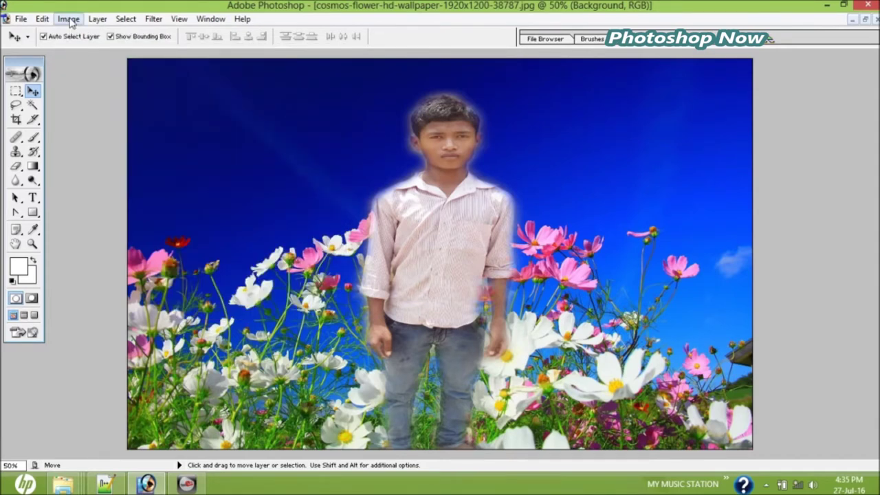
pyautogui.click(70, 19)
pyautogui.moveTo(97, 53)
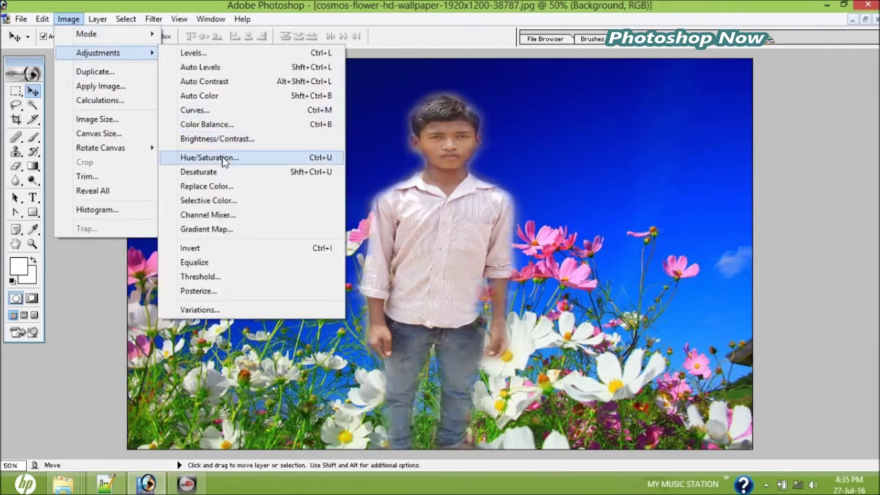
pyautogui.click(224, 160)
# - Apply Hue +1 with Saturation left near 0 to the wallpaper background
pyautogui.moveTo(234, 152)
pyautogui.mouseDown()
pyautogui.moveTo(246, 160)
pyautogui.moveTo(227, 159)
pyautogui.moveTo(235, 158)
pyautogui.mouseUp()
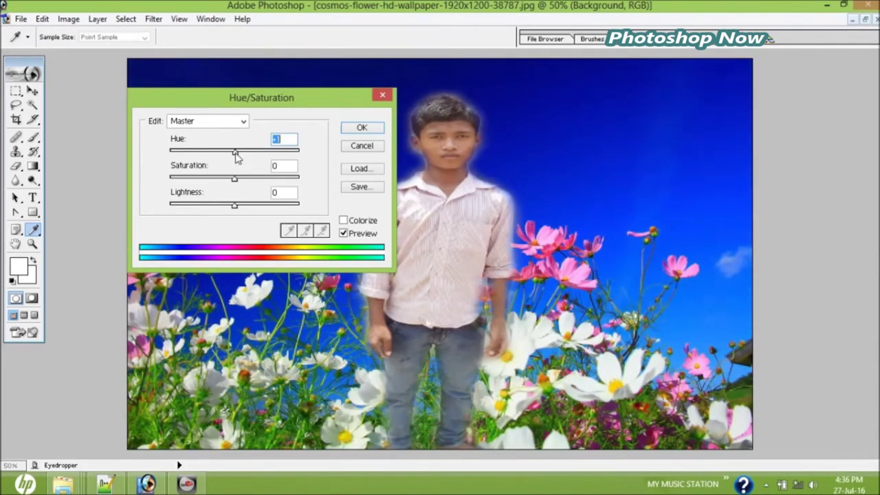
pyautogui.moveTo(234, 178)
pyautogui.mouseDown()
pyautogui.moveTo(246, 186)
pyautogui.moveTo(195, 178)
pyautogui.mouseUp()
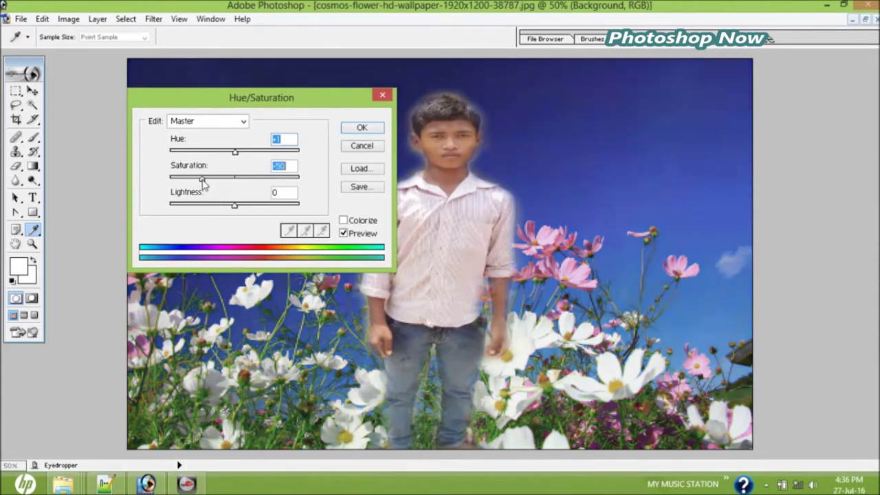
pyautogui.moveTo(193, 178); pyautogui.dragTo(236, 188)
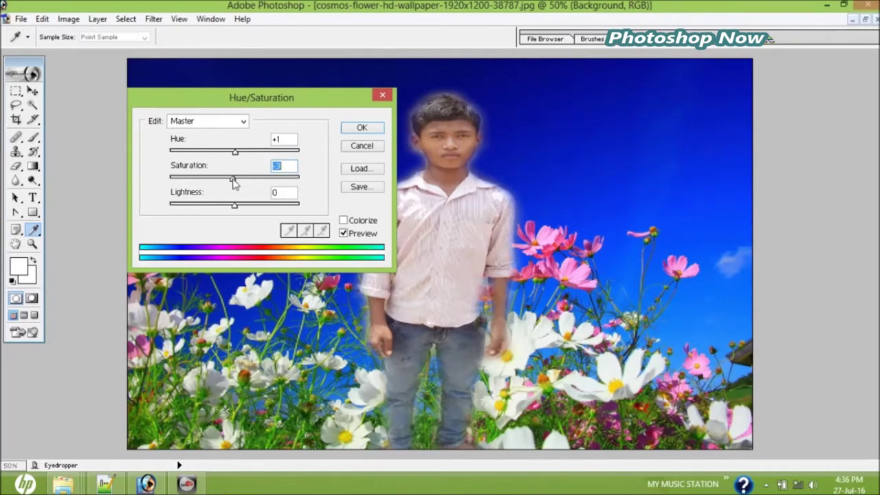
pyautogui.moveTo(234, 180); pyautogui.dragTo(234, 180)
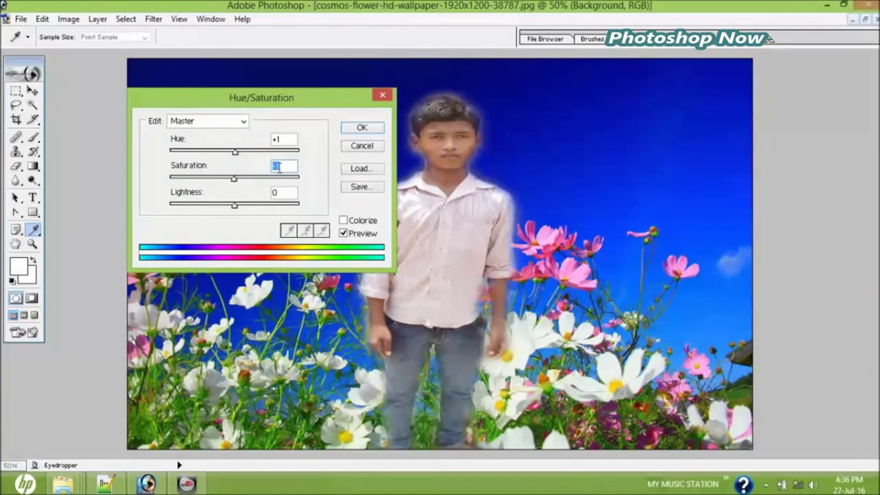
pyautogui.click(362, 128)
pyautogui.press('v')
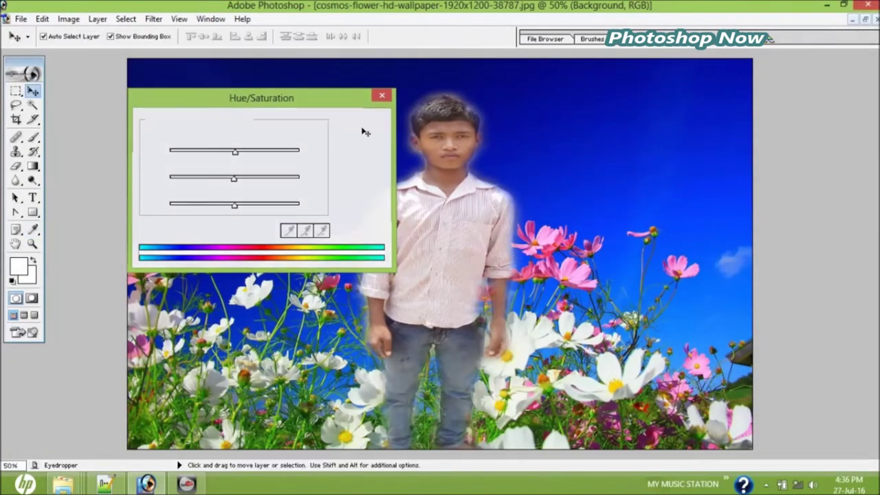
pyautogui.hotkey('ctrl', 'j')
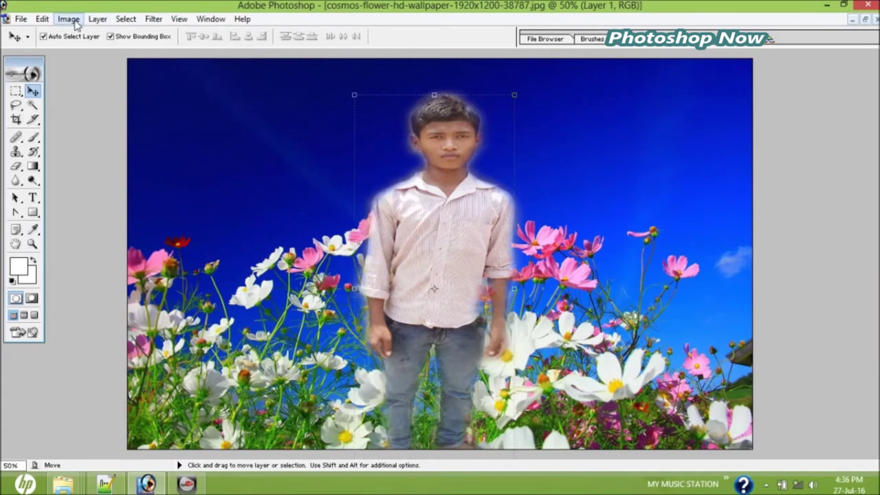
# - Give the boy's Layer 1 a Hue/Saturation adjustment of Hue +1 with Saturation near 0
pyautogui.click(69, 19)
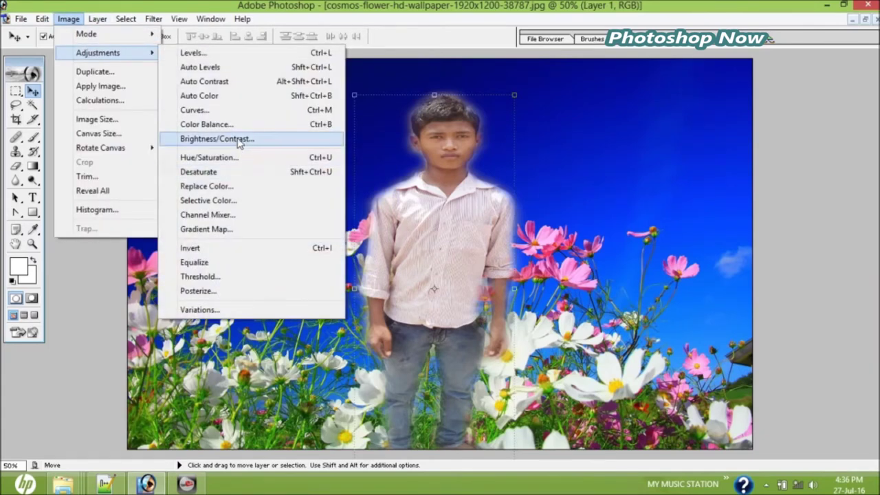
pyautogui.click(237, 157)
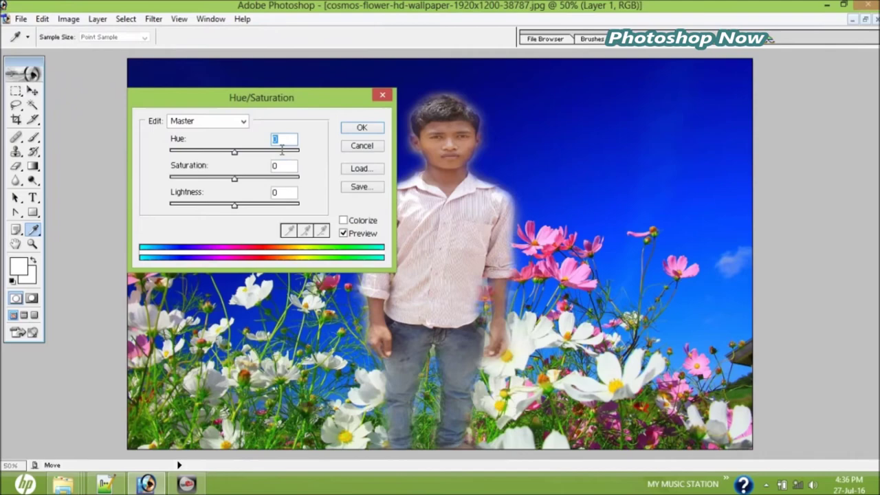
pyautogui.moveTo(264, 103)
pyautogui.mouseDown()
pyautogui.moveTo(266, 148)
pyautogui.moveTo(704, 187)
pyautogui.moveTo(685, 143)
pyautogui.mouseUp()
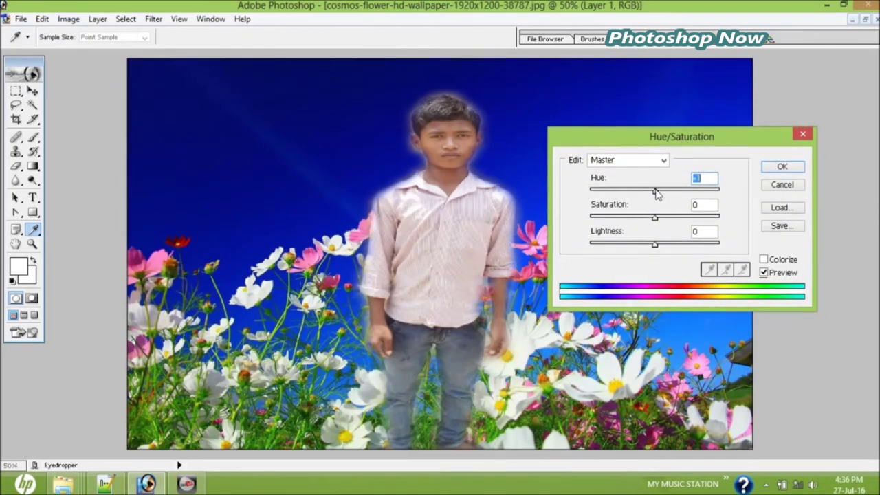
pyautogui.moveTo(655, 190); pyautogui.dragTo(661, 190)
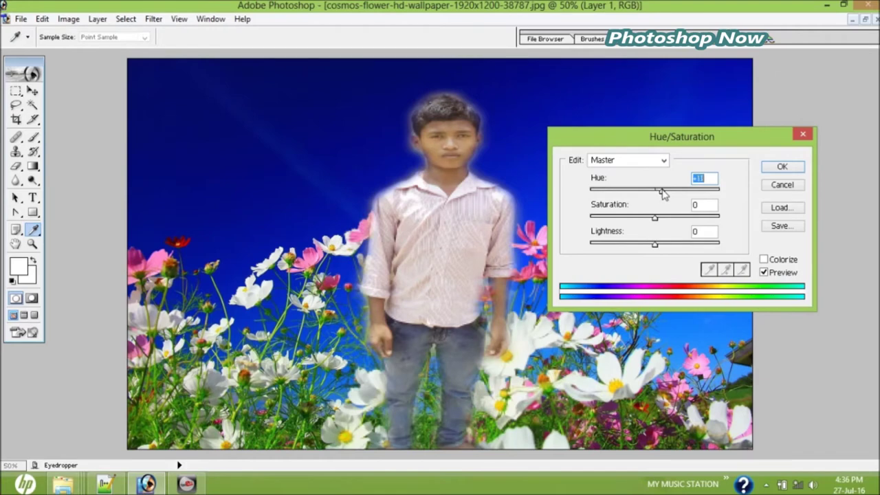
pyautogui.moveTo(662, 191)
pyautogui.mouseDown()
pyautogui.moveTo(643, 189)
pyautogui.moveTo(657, 191)
pyautogui.mouseUp()
pyautogui.moveTo(657, 195); pyautogui.dragTo(655, 192)
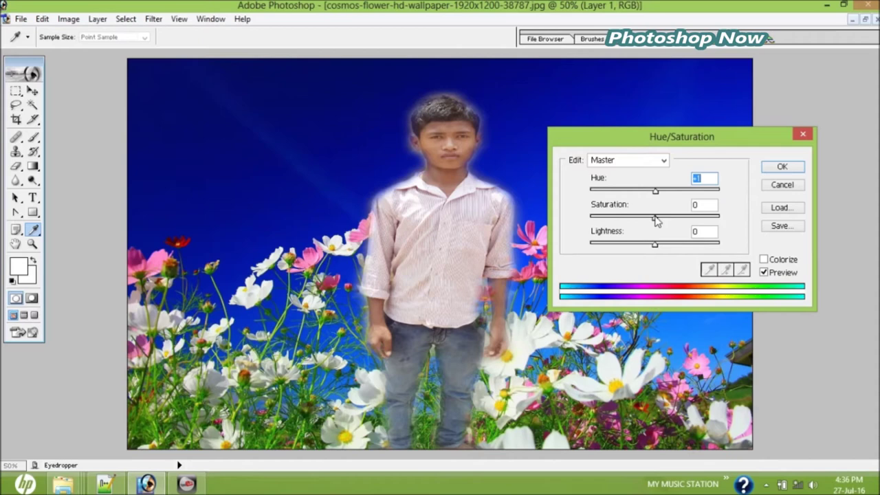
pyautogui.moveTo(655, 219)
pyautogui.mouseDown()
pyautogui.moveTo(648, 222)
pyautogui.moveTo(657, 223)
pyautogui.mouseUp()
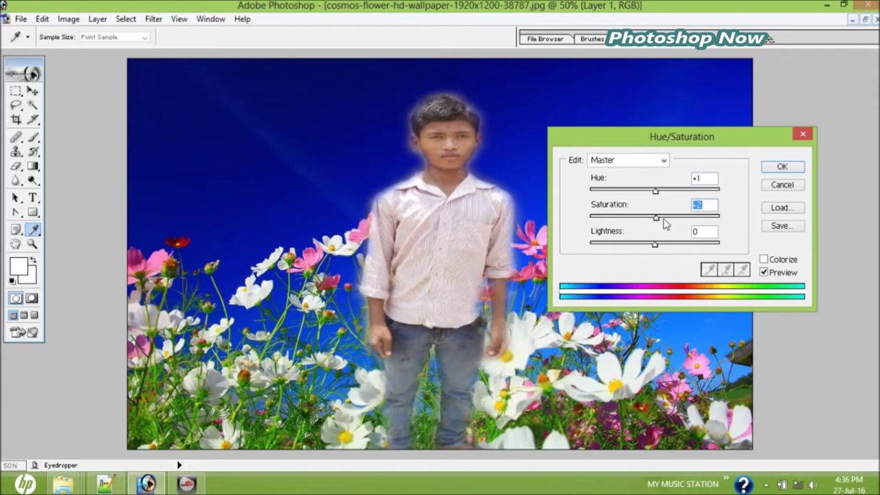
pyautogui.moveTo(657, 222); pyautogui.dragTo(655, 218)
pyautogui.click(782, 169)
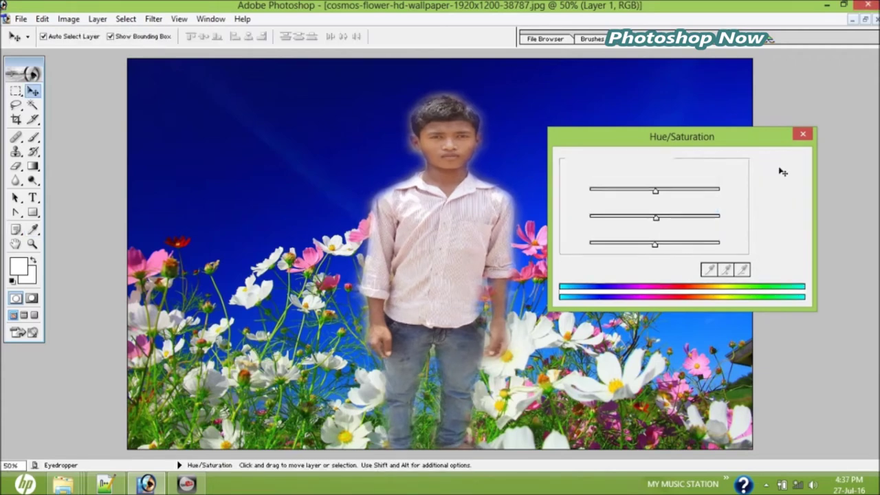
pyautogui.press('v')
pyautogui.click(579, 218)
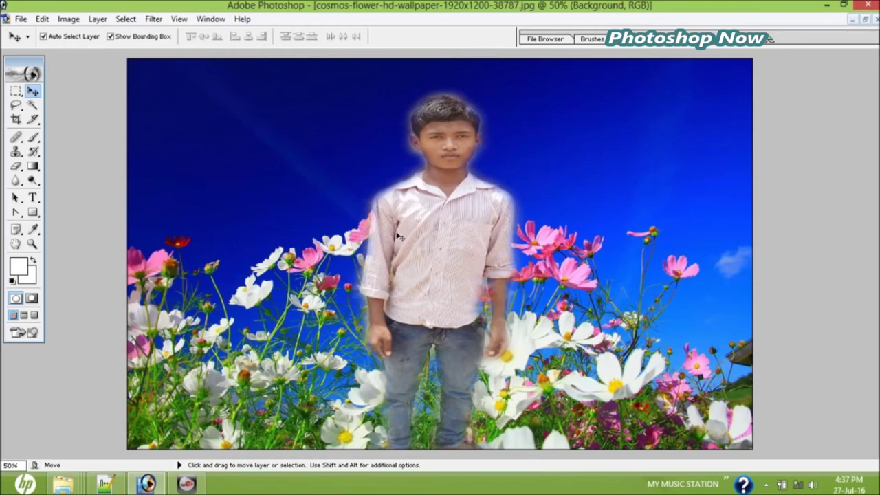
# - Set the image width to 2920 pixels with proportions constrained, giving 2920 × 1825
pyautogui.click(68, 19)
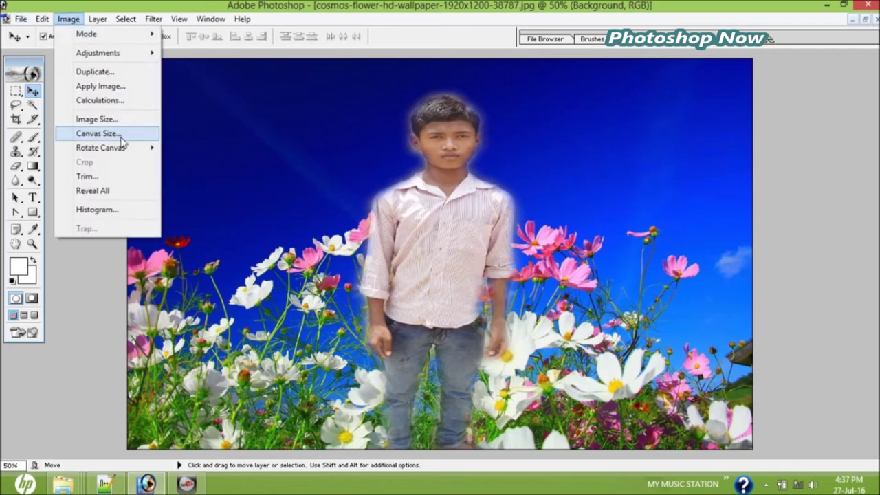
pyautogui.click(97, 118)
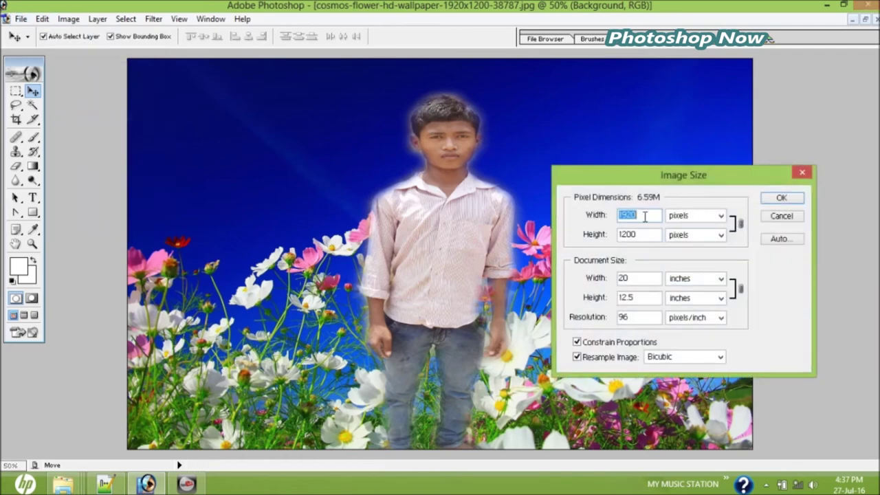
pyautogui.click(623, 215)
pyautogui.press('BackSpace')
pyautogui.write('2')
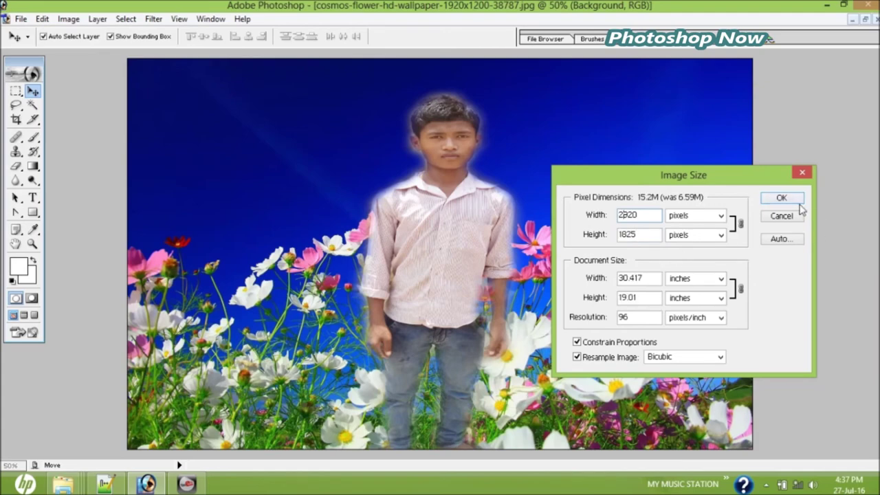
pyautogui.click(797, 201)
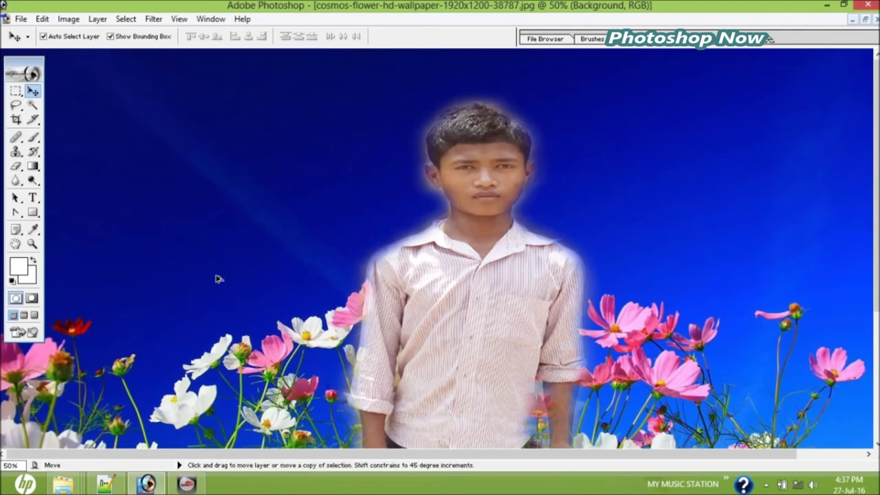
pyautogui.hotkey('ctrl', 'shift', 's')
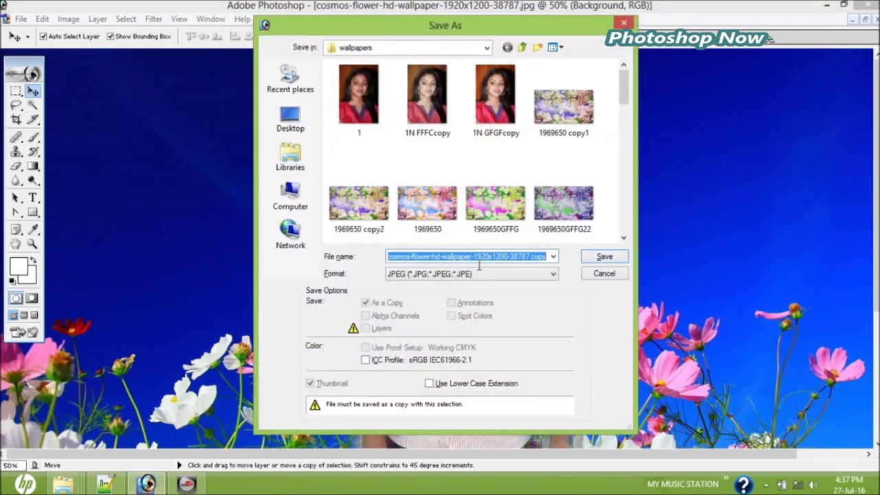
# - Save a Maximum-quality JPEG copy in the wallpapers folder with 'fgfg' added to the name
pyautogui.click(474, 256)
pyautogui.write('fgfg')
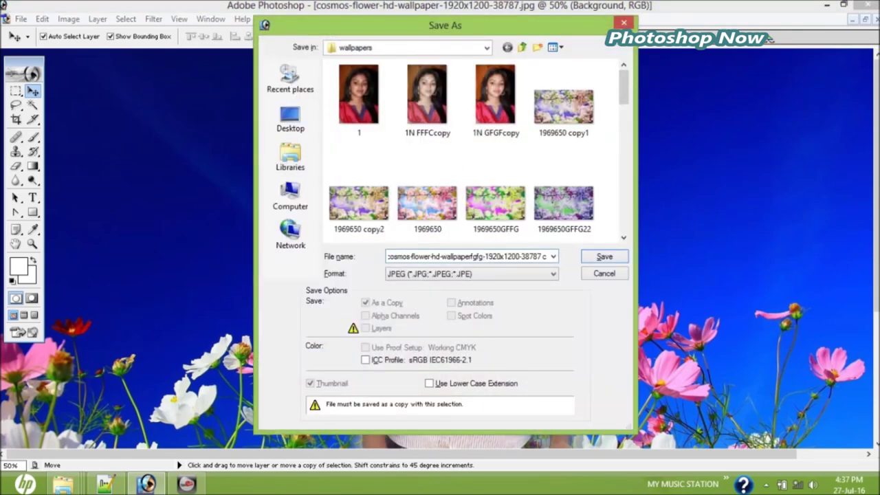
pyautogui.click(592, 259)
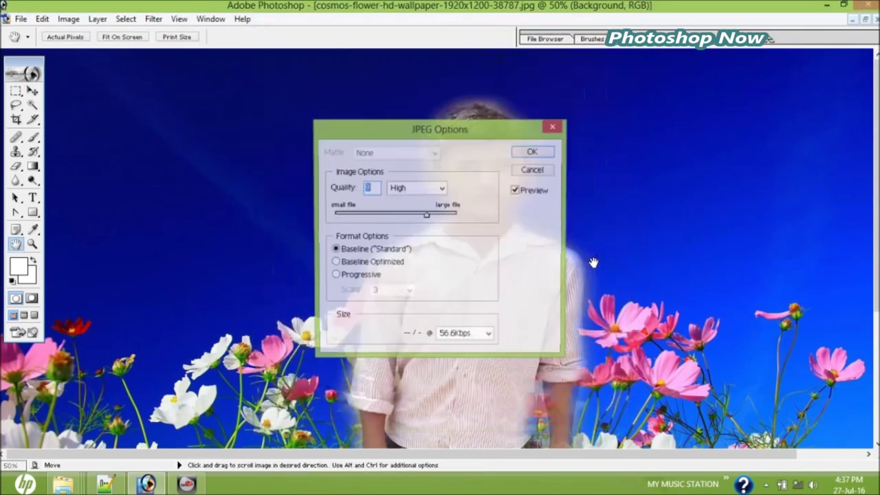
pyautogui.moveTo(426, 214); pyautogui.dragTo(457, 214)
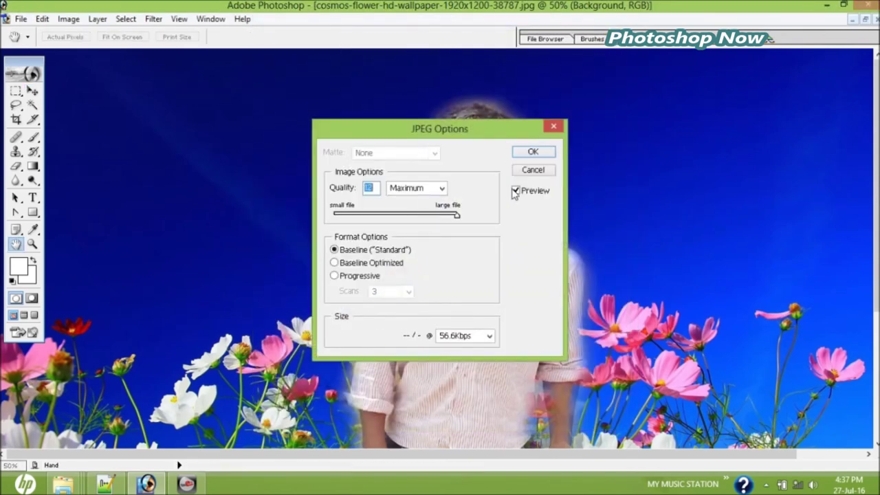
pyautogui.click(539, 152)
pyautogui.press('v')
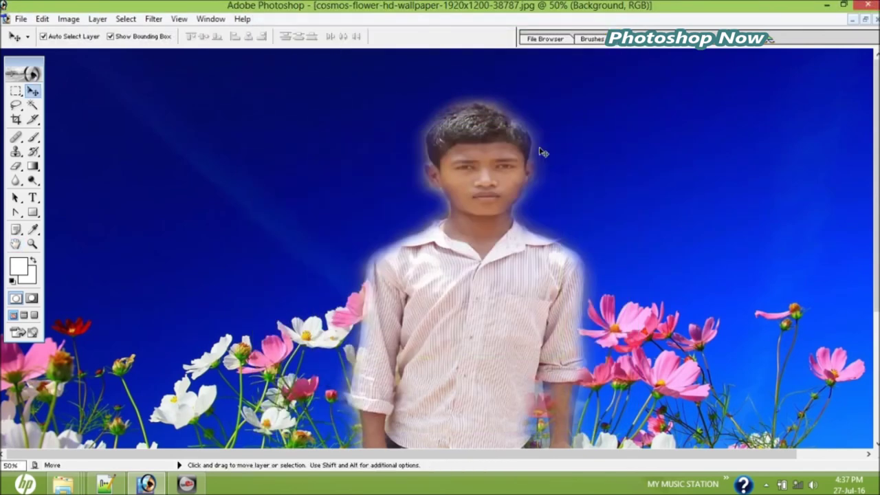